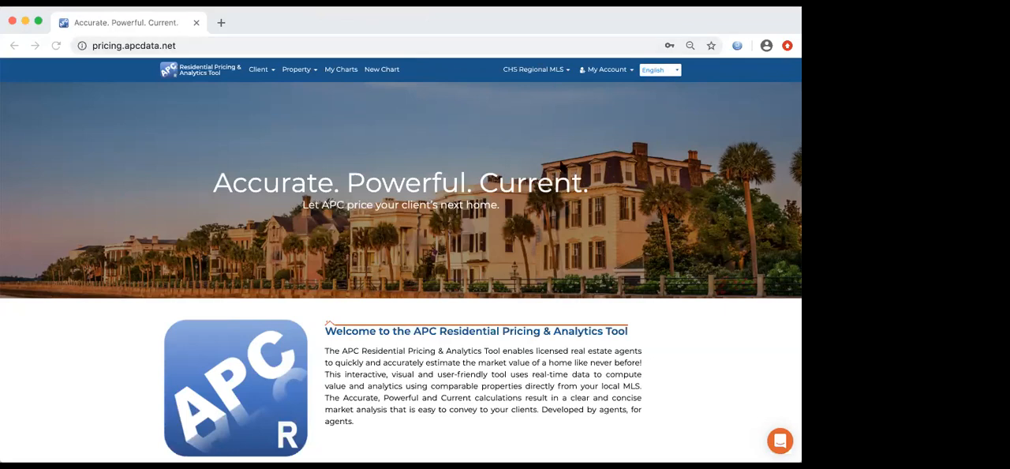
pyautogui.click(559, 24)
pyautogui.click(564, 75)
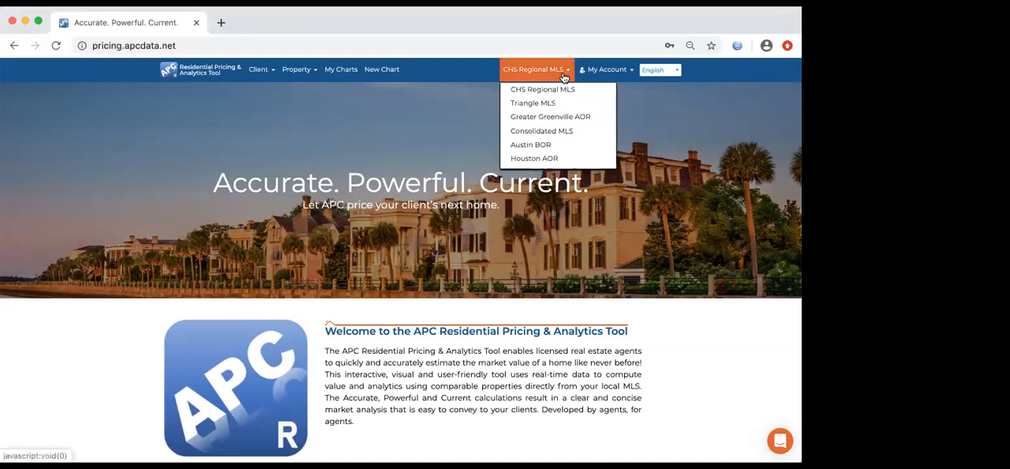
pyautogui.click(460, 74)
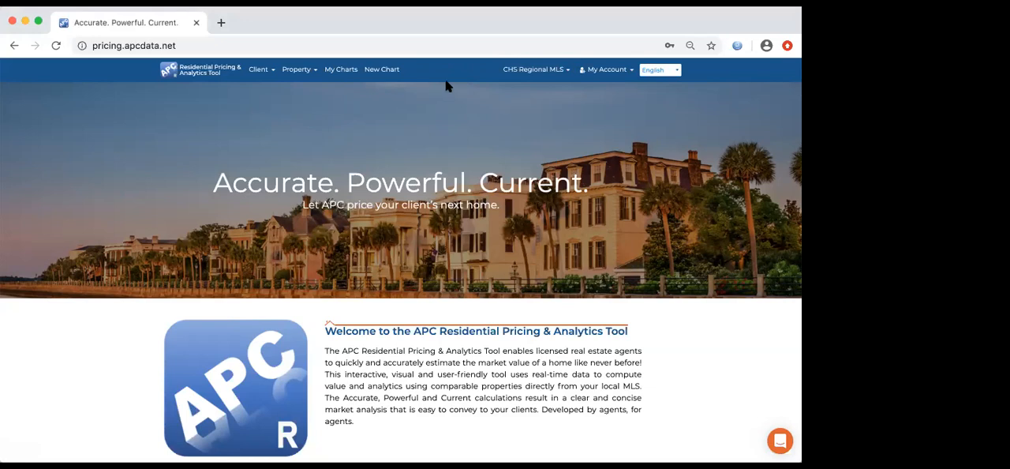
pyautogui.click(273, 75)
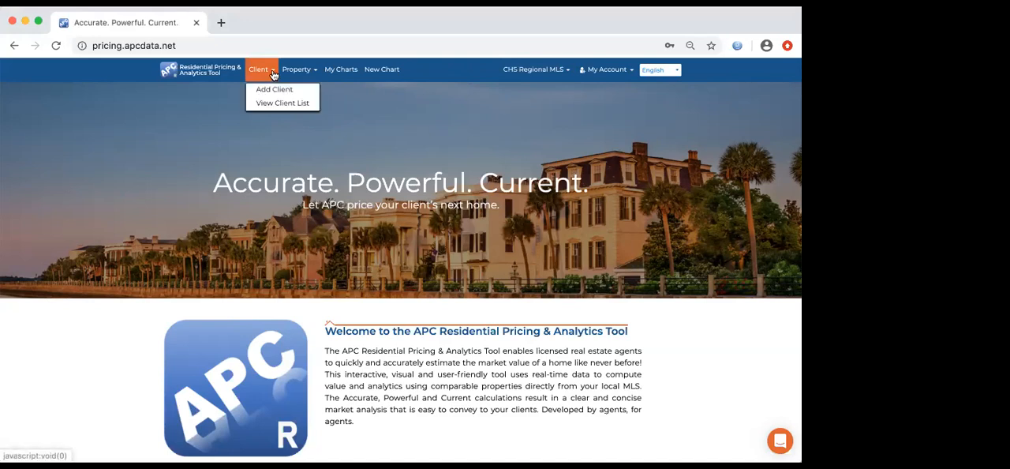
pyautogui.click(313, 75)
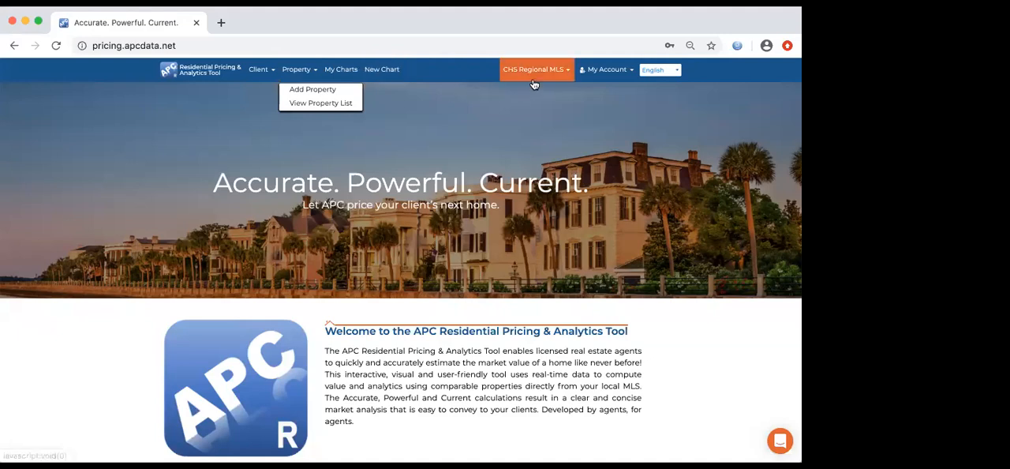
pyautogui.click(419, 82)
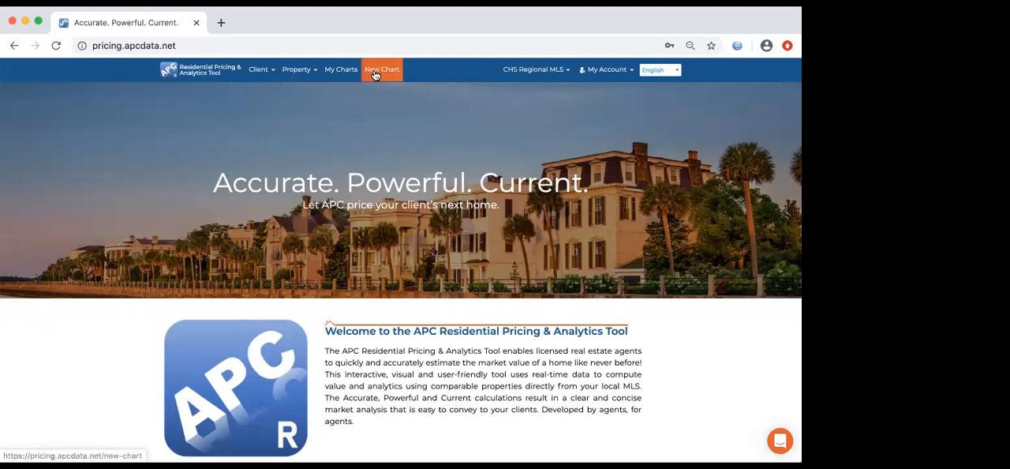
# - Start a new chart and choose the third saved property in the list as its subject property
pyautogui.click(375, 73)
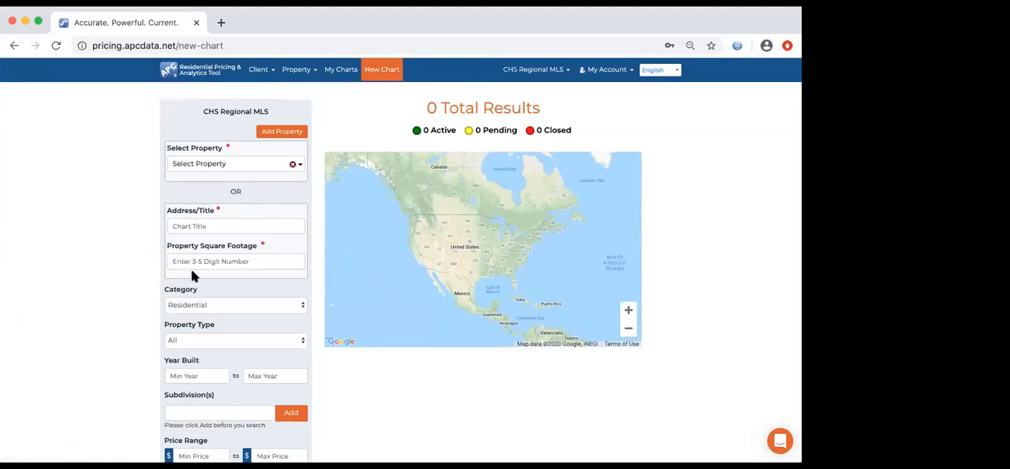
pyautogui.click(301, 169)
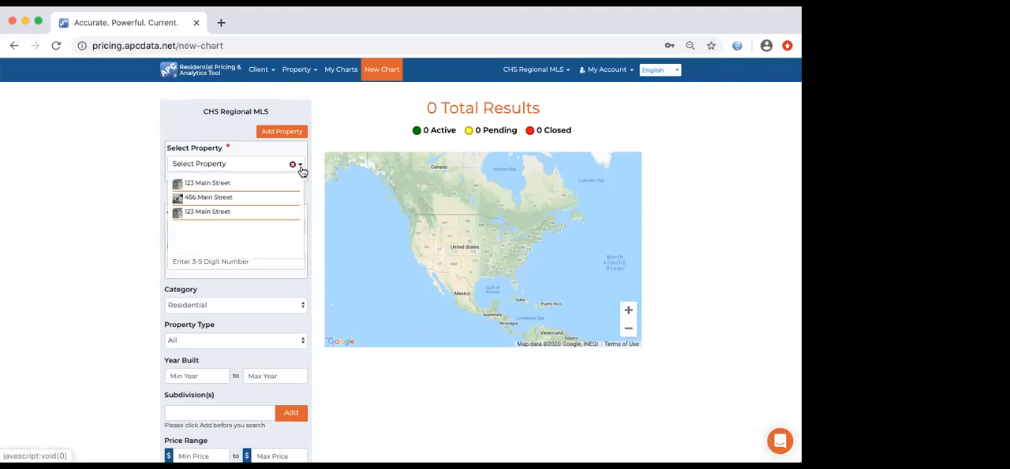
pyautogui.click(224, 213)
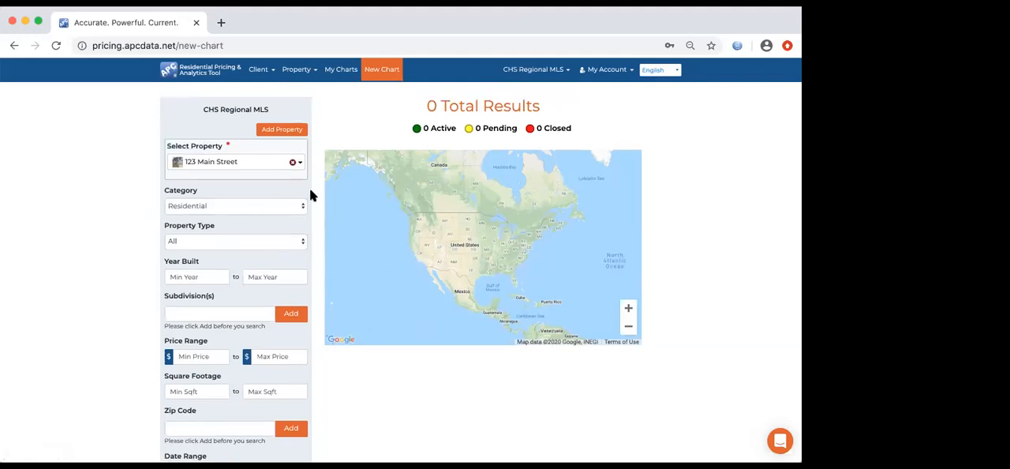
# - Set the search category to Residential and the property type to Single Family Detached
pyautogui.scroll(-1, 309, 188)
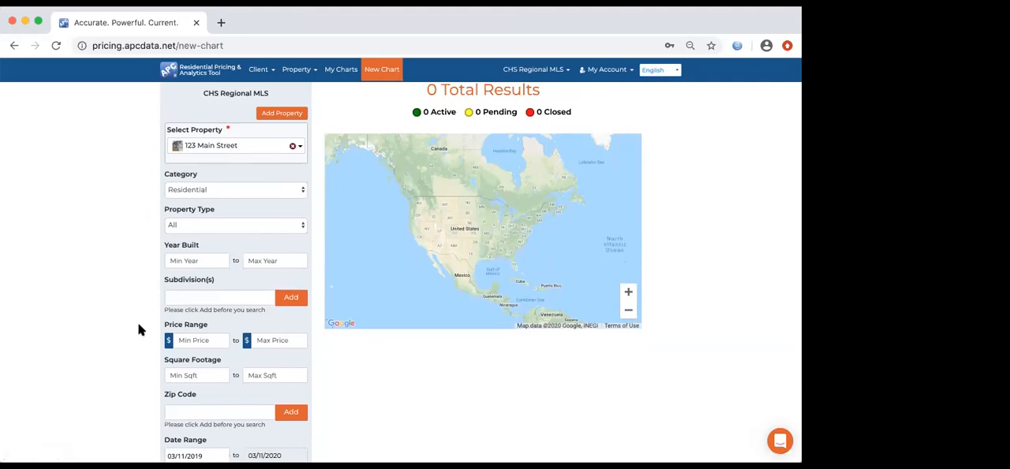
pyautogui.scroll(-1, 141, 297)
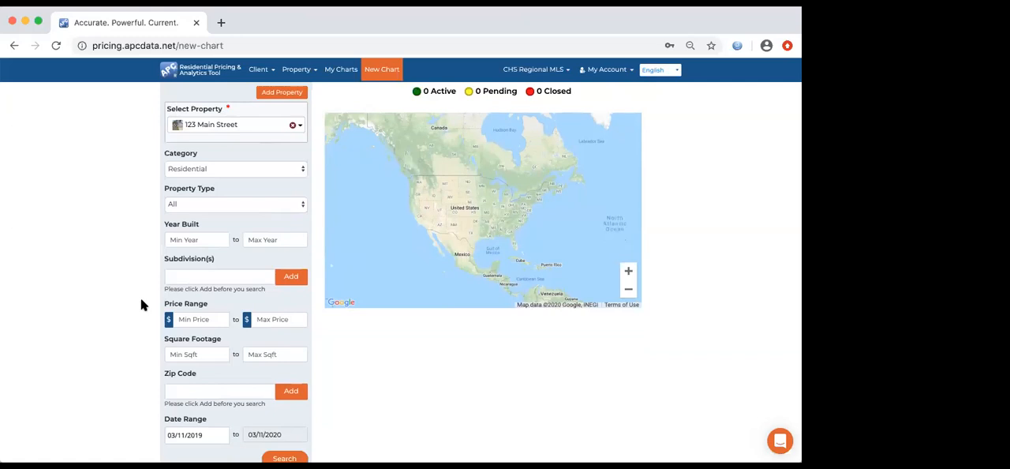
pyautogui.click(280, 169)
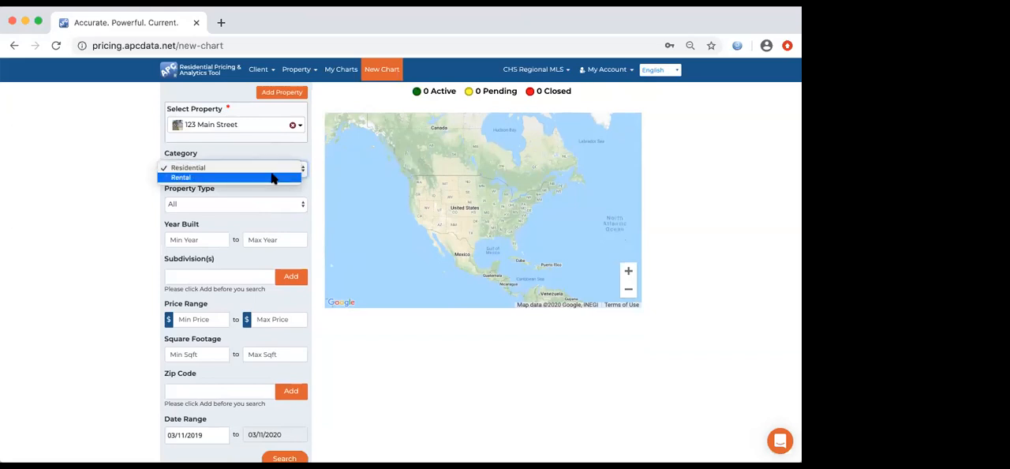
pyautogui.click(273, 168)
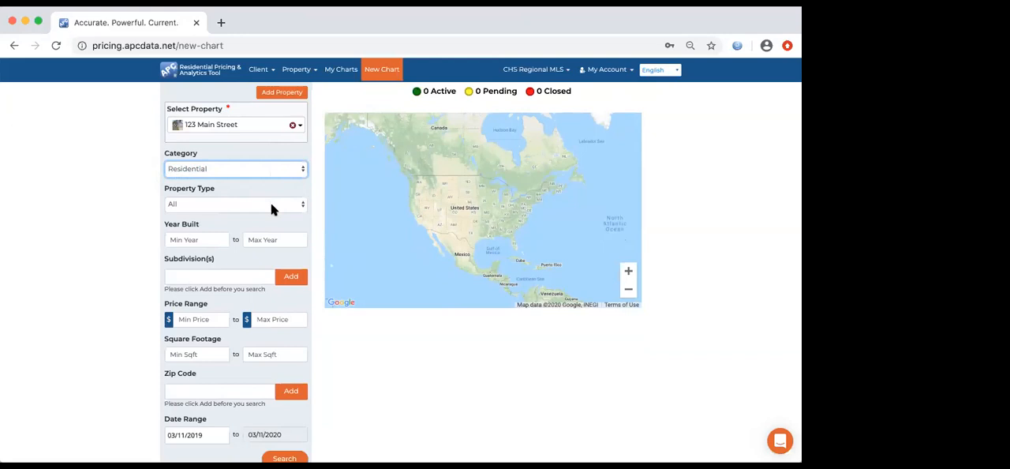
pyautogui.click(271, 207)
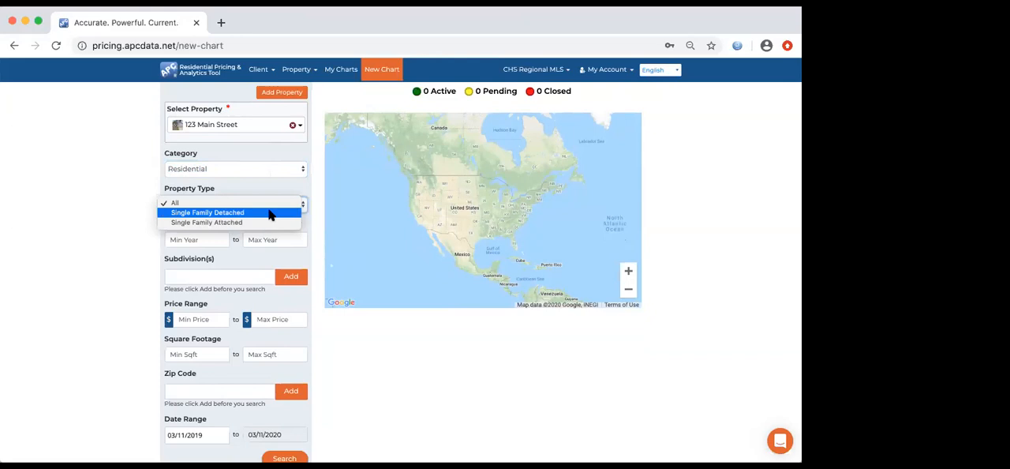
pyautogui.click(269, 213)
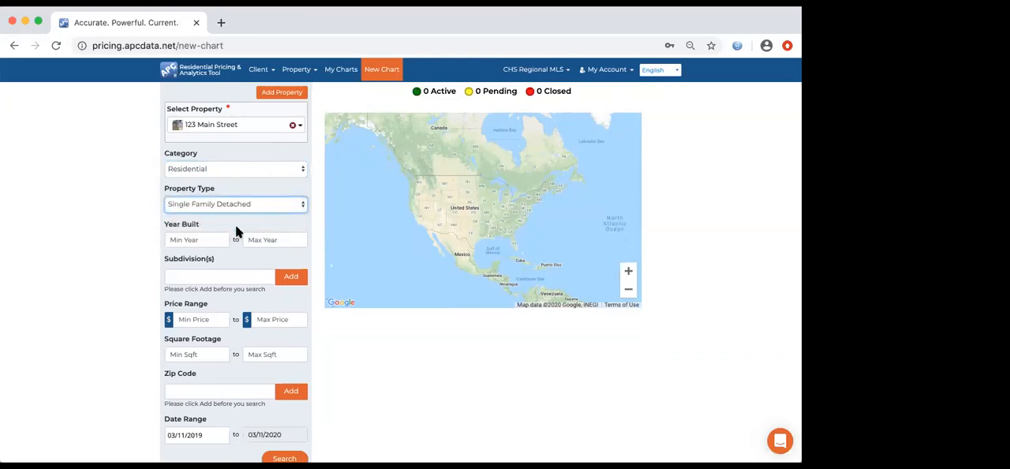
# - Find the Belle Hall subdivision by entering "belle" and add it to the search criteria
pyautogui.scroll(-1, 237, 227)
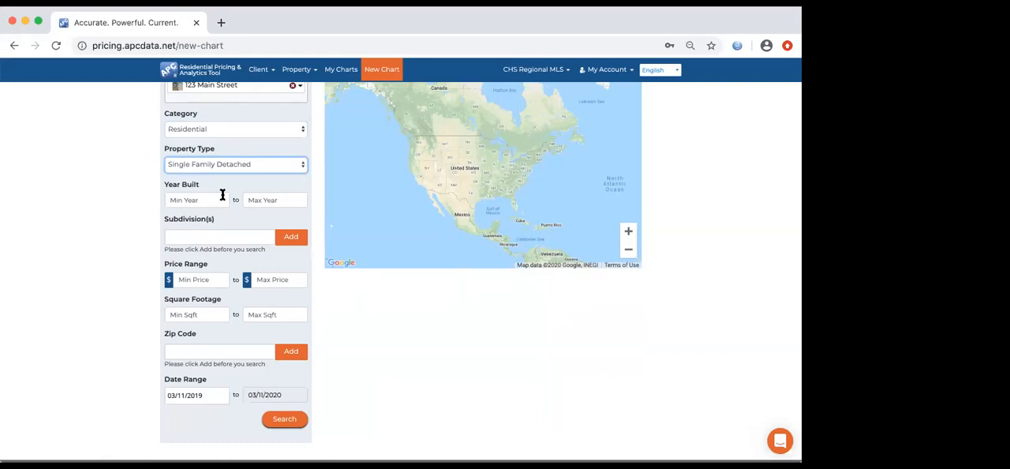
pyautogui.click(219, 237)
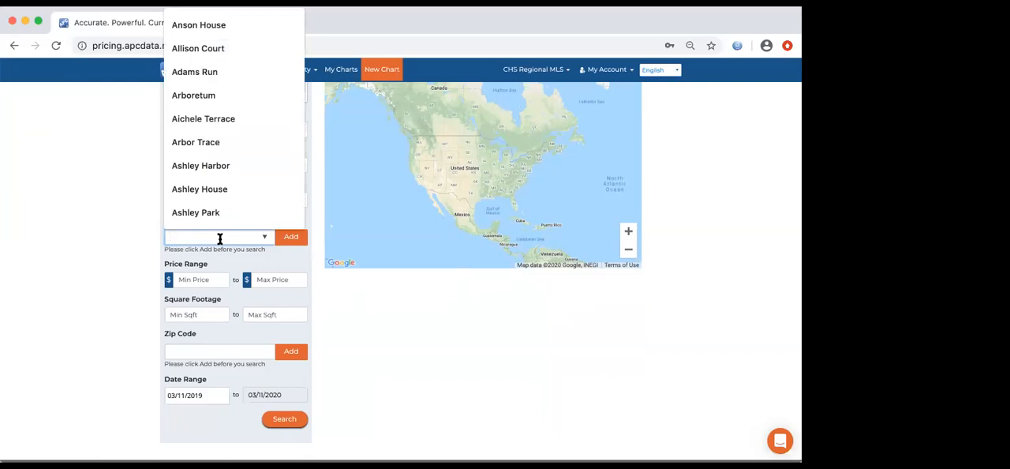
pyautogui.write('bel')
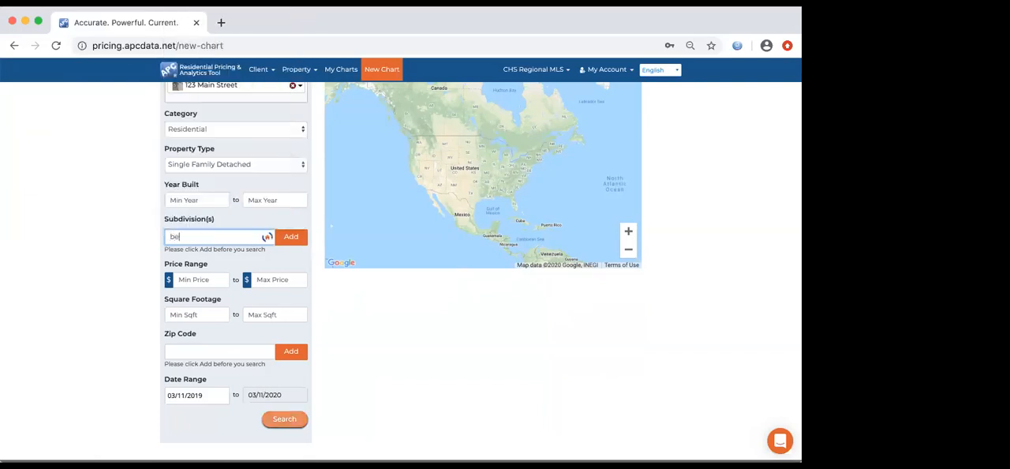
pyautogui.write('le')
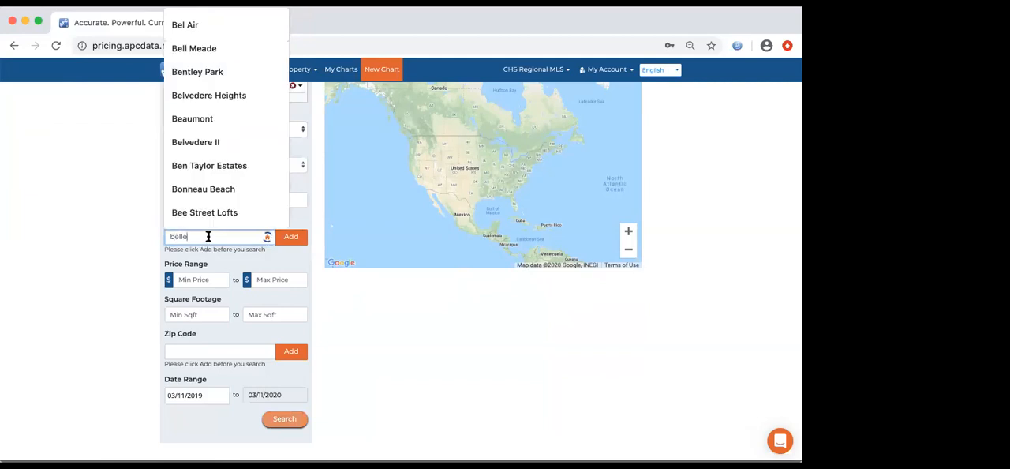
pyautogui.press('BackSpace')
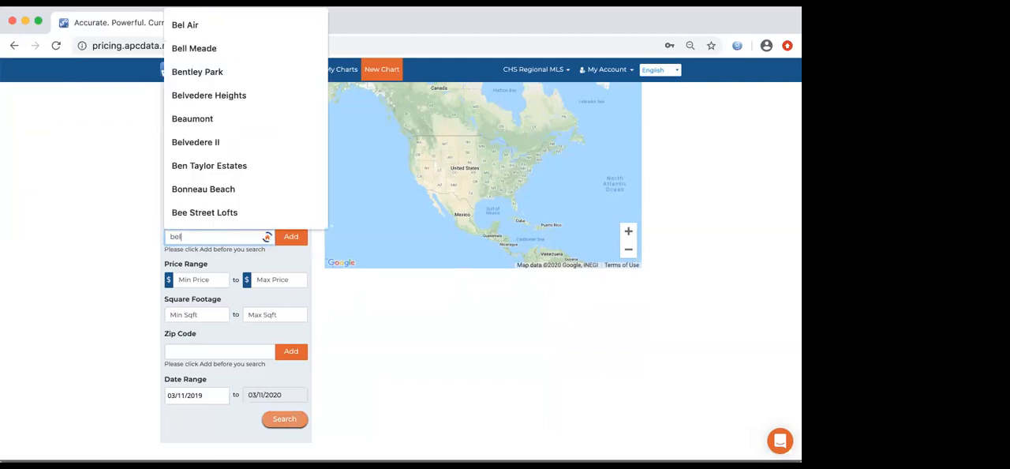
pyautogui.write('e')
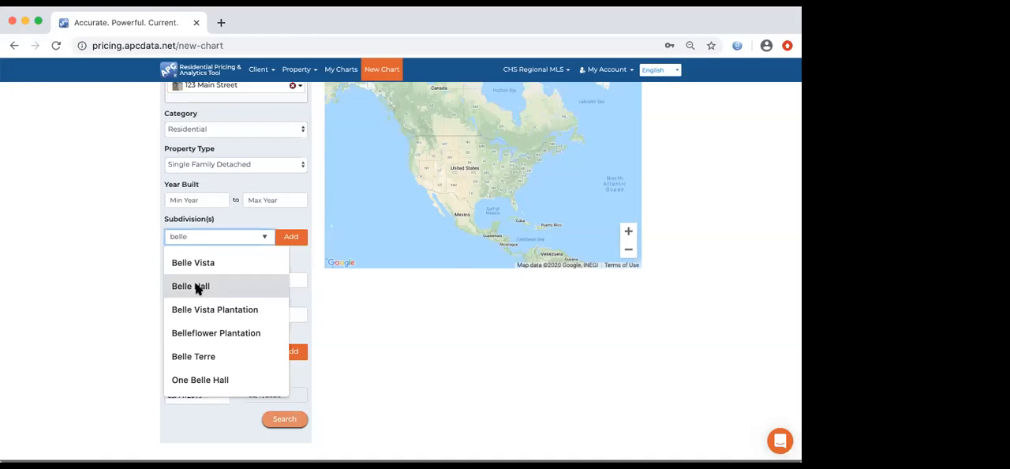
pyautogui.click(196, 288)
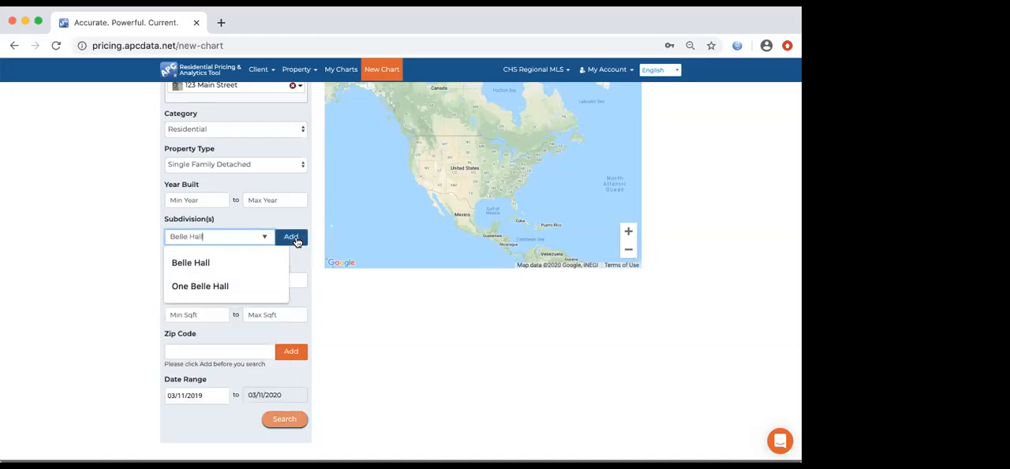
pyautogui.click(294, 239)
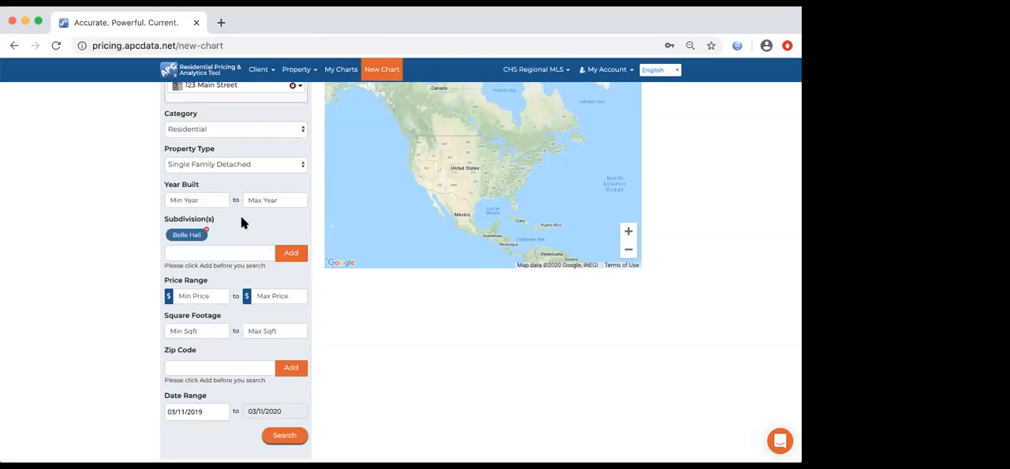
# - Set the maximum price of the search to 500,000
pyautogui.scroll(-1, 241, 219)
pyautogui.click(265, 260)
pyautogui.write('50')
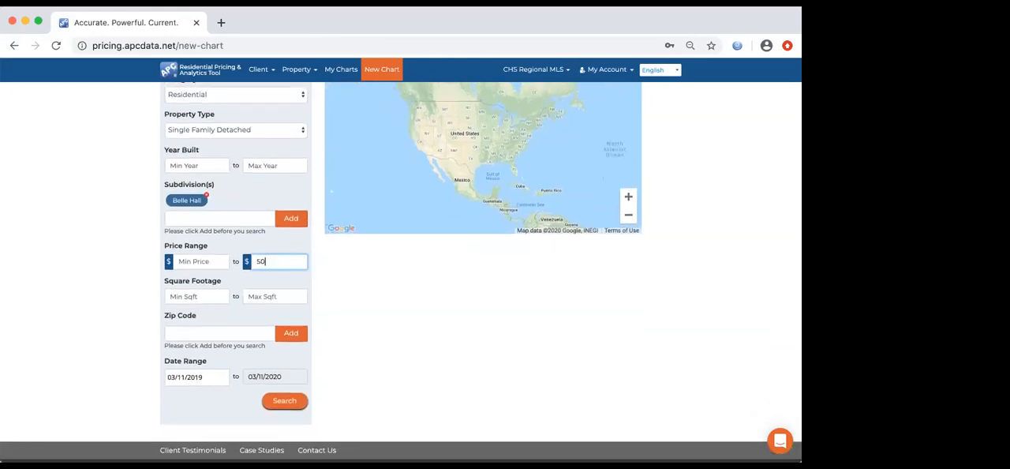
pyautogui.write('0,000')
pyautogui.scroll(3, 232, 323)
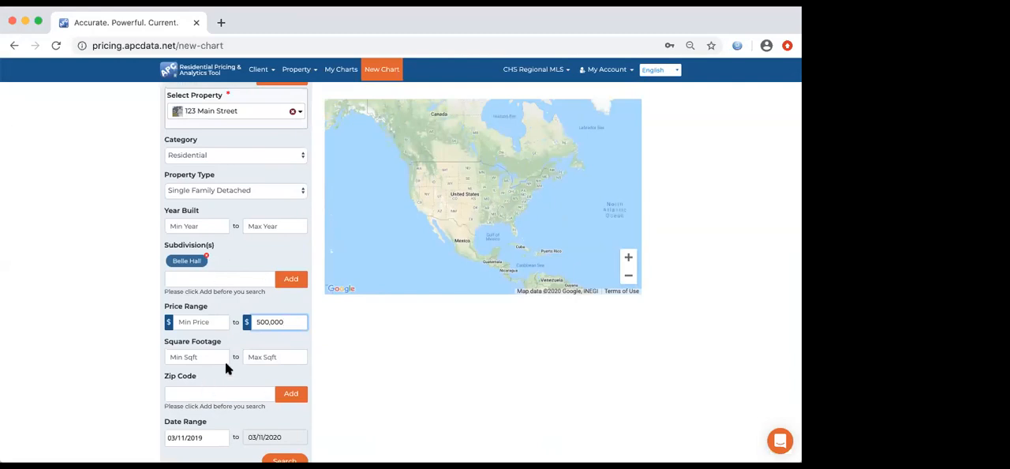
# - Set the start of the date range to 09/11/2019 and run the listing search
pyautogui.scroll(-2, 225, 361)
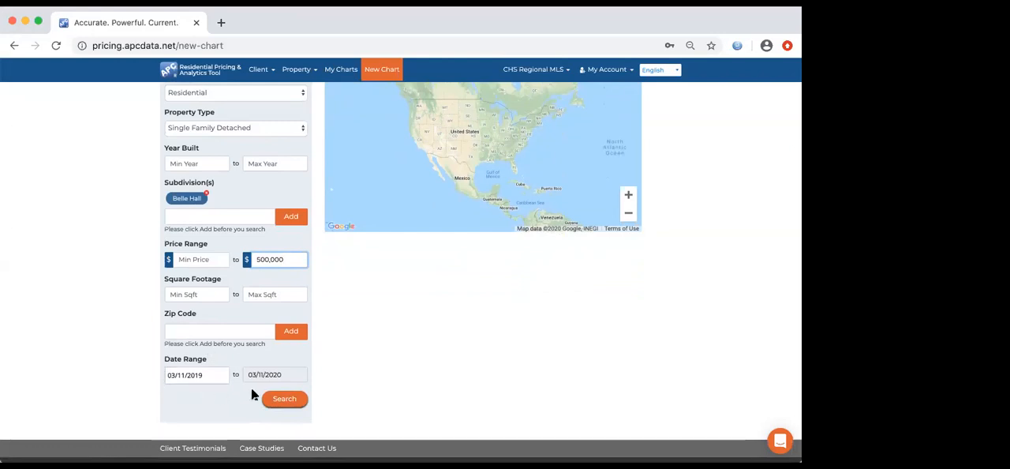
pyautogui.click(210, 374)
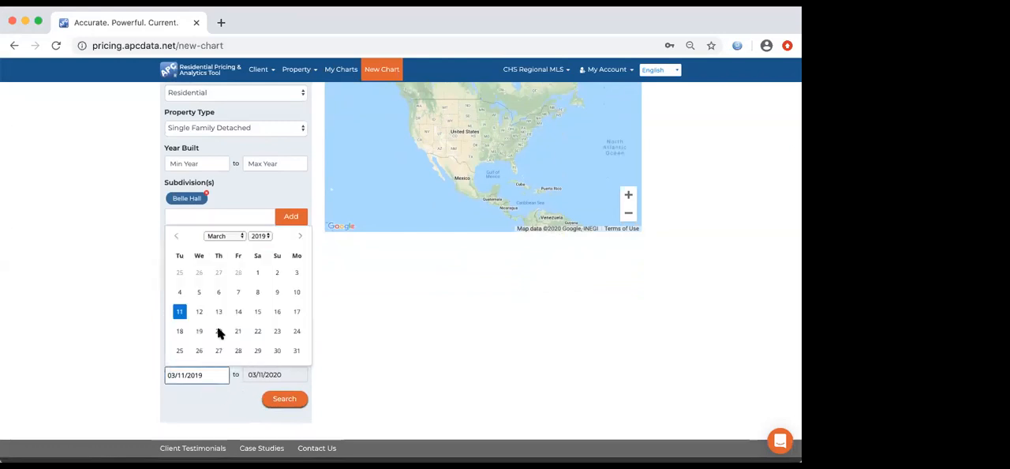
pyautogui.click(241, 237)
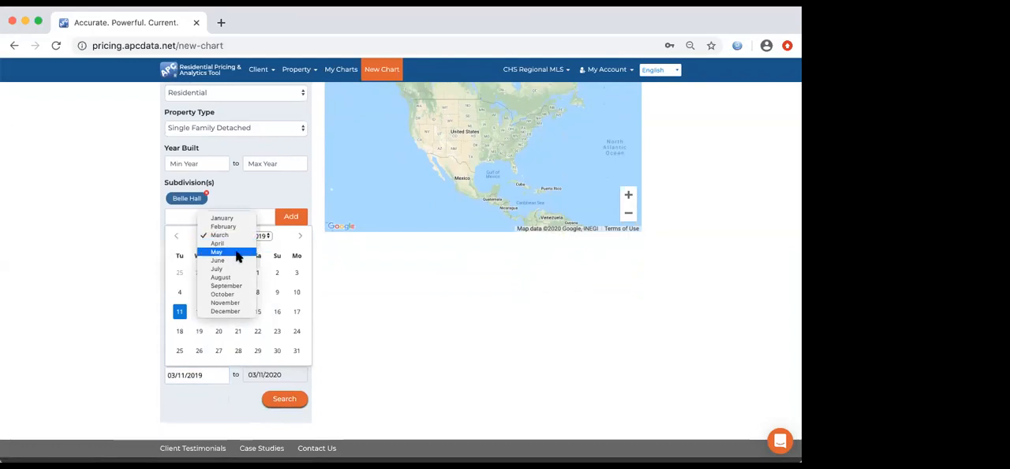
pyautogui.click(238, 286)
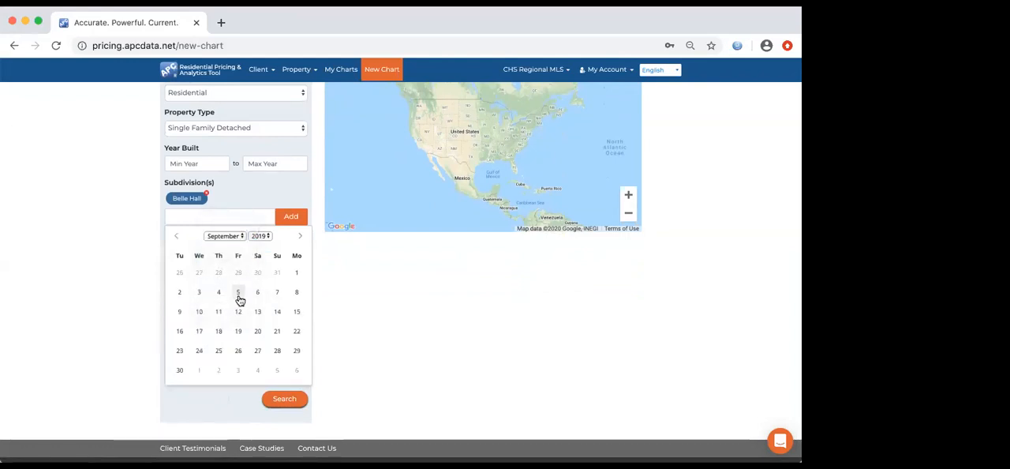
pyautogui.click(218, 312)
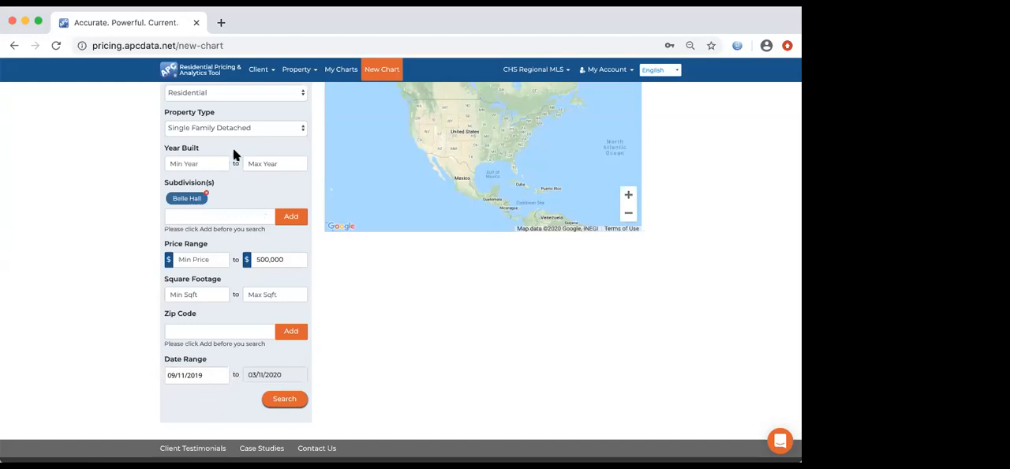
pyautogui.click(285, 403)
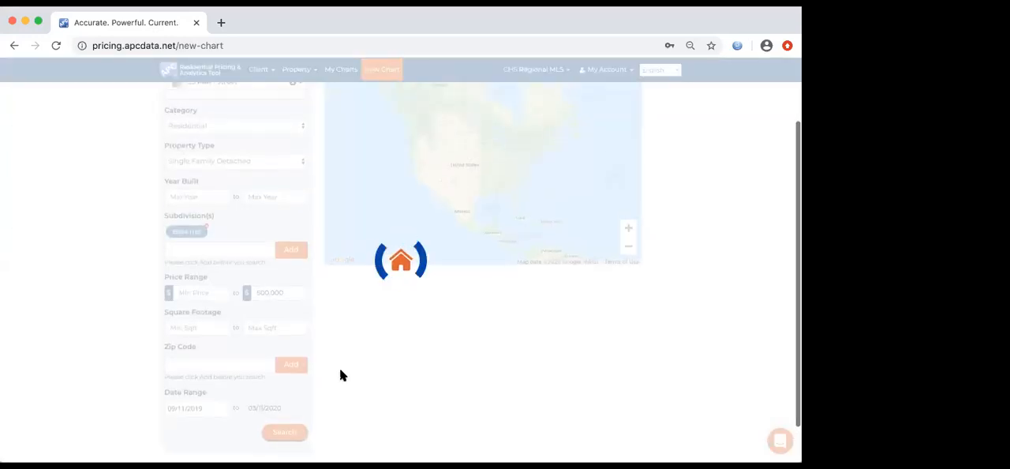
# - Draw a four-sided polygon on the map around the listings, leaving out the easternmost ones, and clear it again
pyautogui.scroll(2, 339, 369)
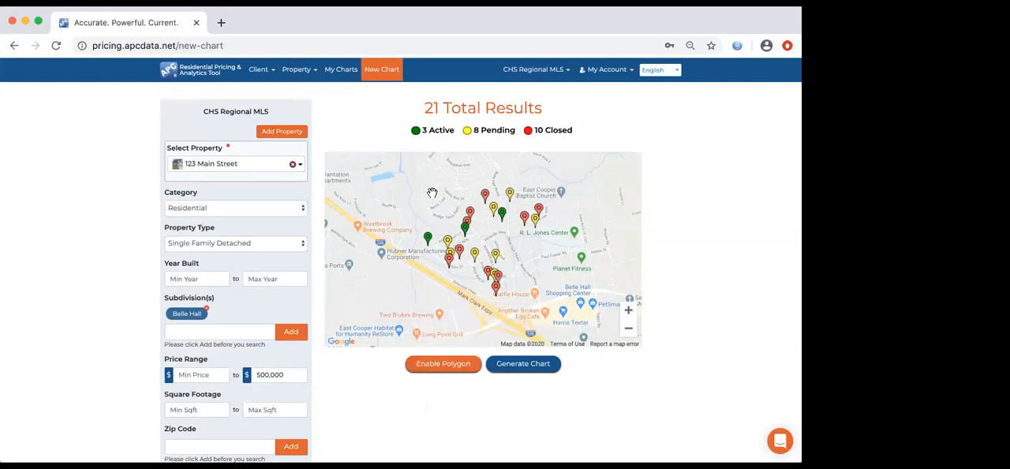
pyautogui.click(453, 367)
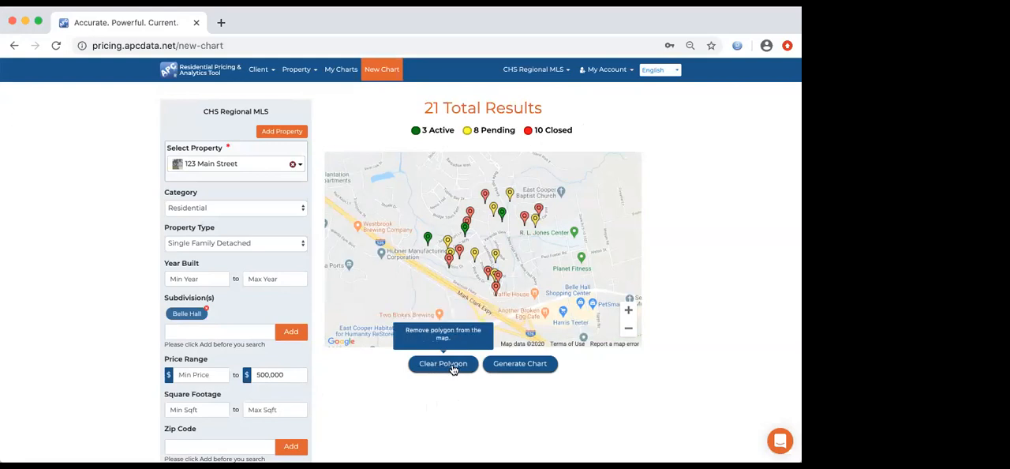
pyautogui.click(513, 157)
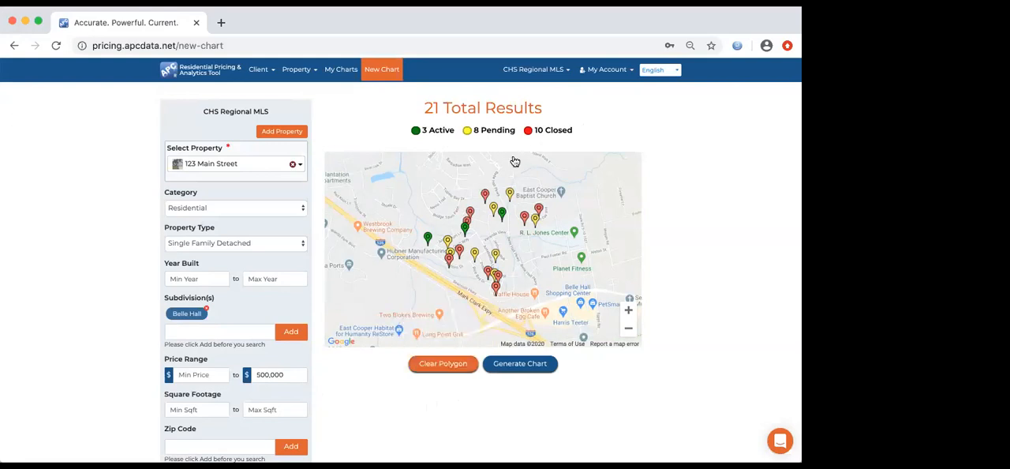
pyautogui.click(515, 304)
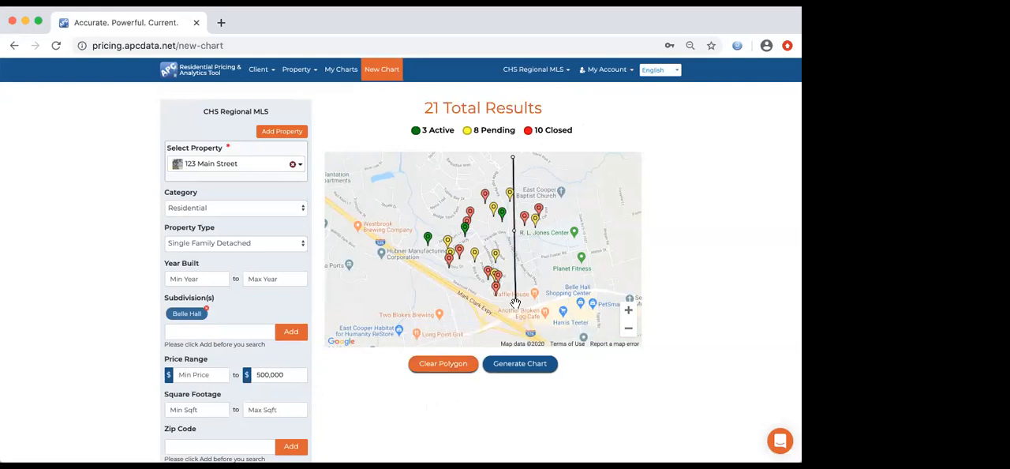
pyautogui.click(399, 306)
pyautogui.click(401, 181)
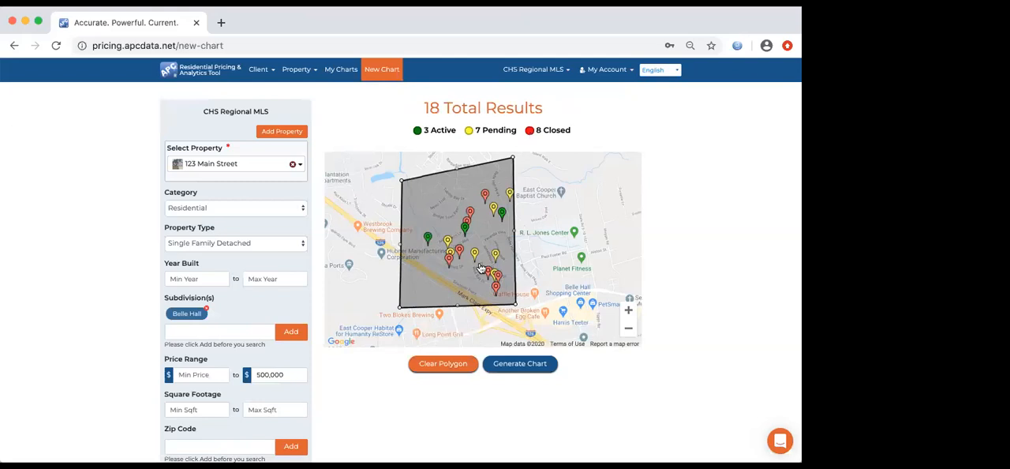
pyautogui.click(444, 365)
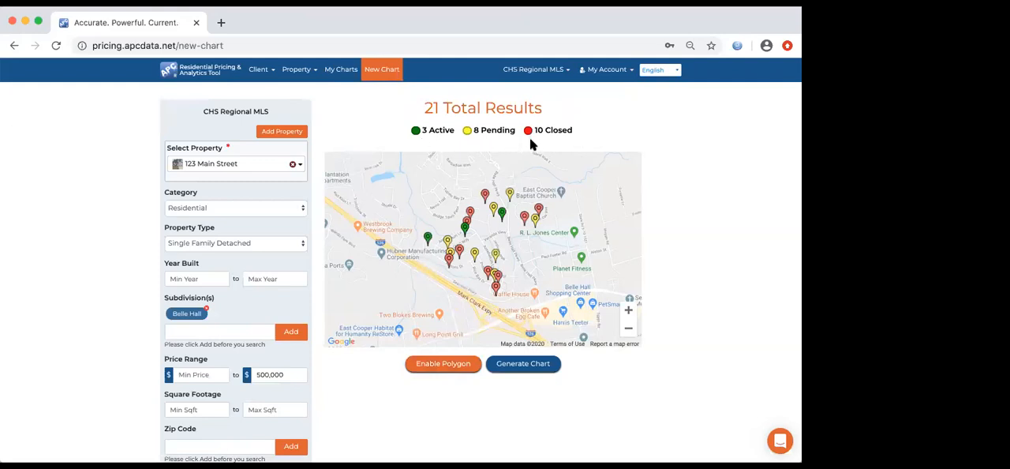
# - Generate the pricing chart from the search results and preview comparable listings plotted near the subject property
pyautogui.click(537, 368)
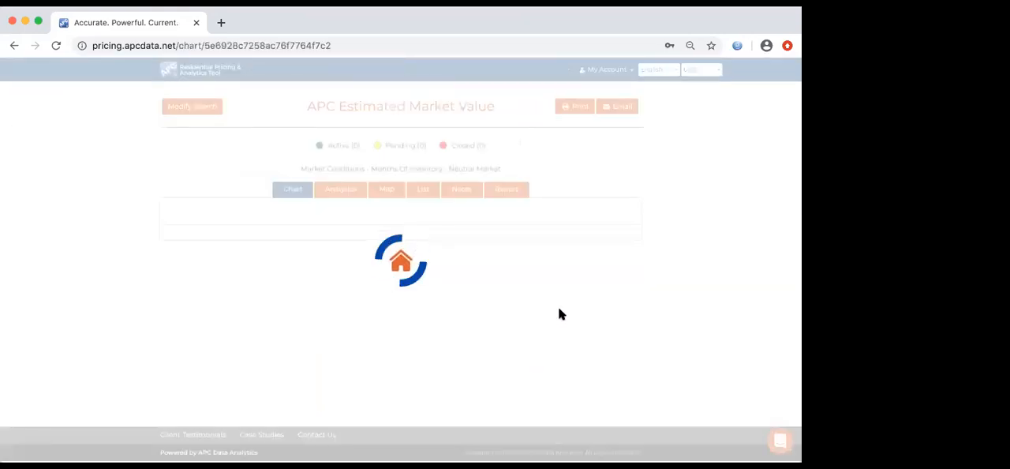
pyautogui.scroll(-1, 558, 314)
pyautogui.scroll(-2, 558, 314)
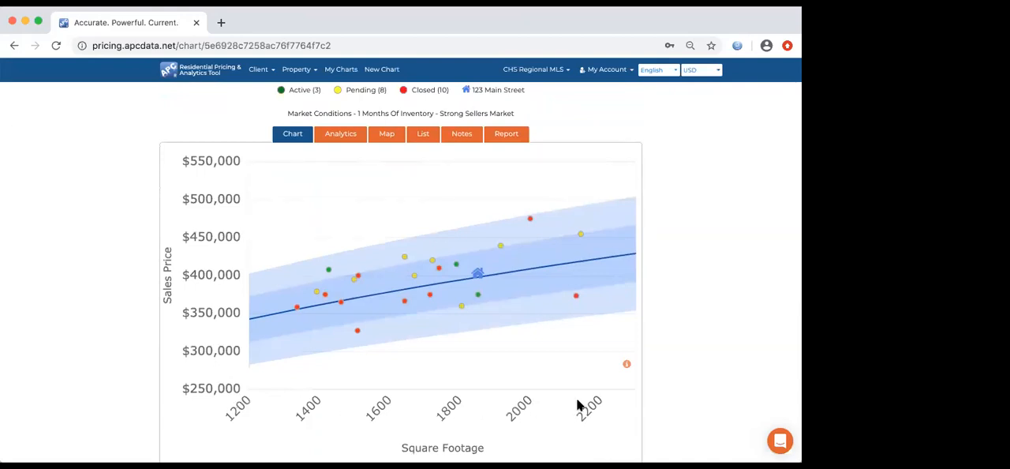
pyautogui.moveTo(480, 276)
pyautogui.moveTo(431, 298)
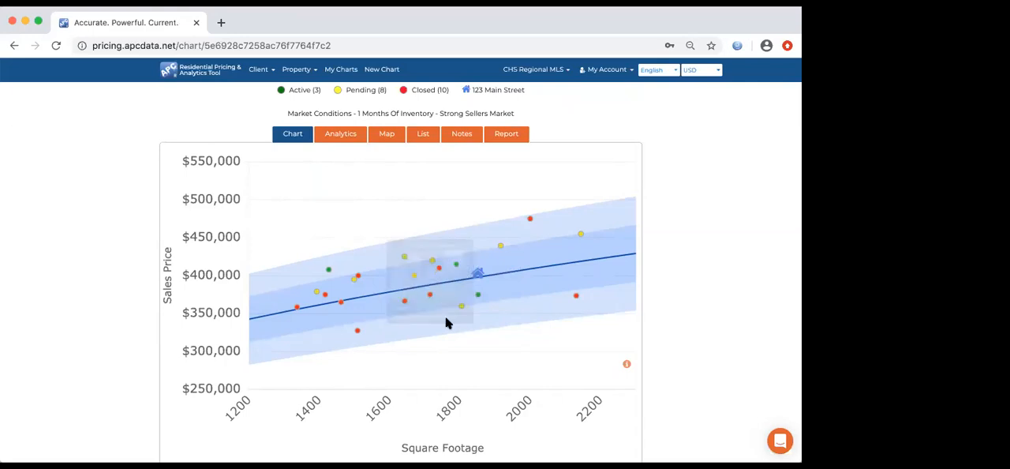
pyautogui.moveTo(462, 312)
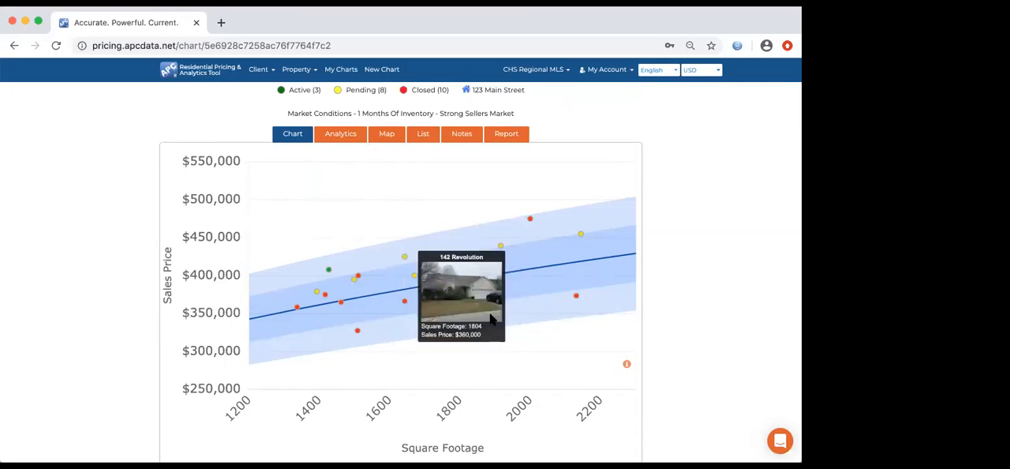
pyautogui.moveTo(478, 298)
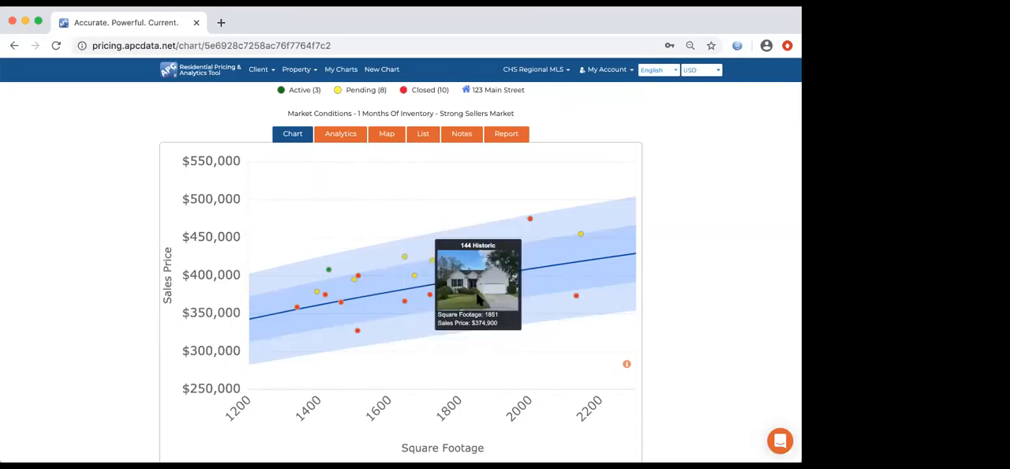
# - Hide the pending and active listings on the chart to leave only the closed ones, and show them again
pyautogui.click(339, 91)
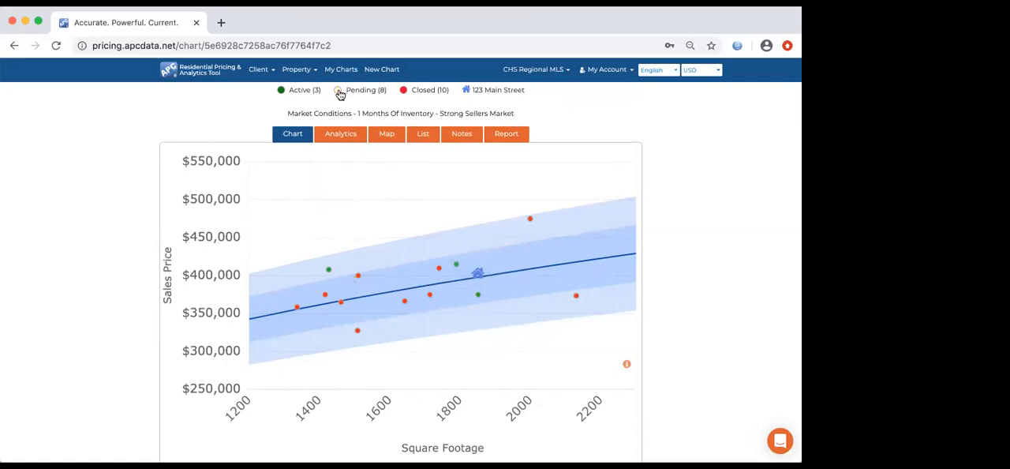
pyautogui.click(282, 91)
pyautogui.click(338, 92)
pyautogui.click(281, 92)
# - Open the details of the active listing plotted directly below the subject property and close them again
pyautogui.moveTo(479, 276)
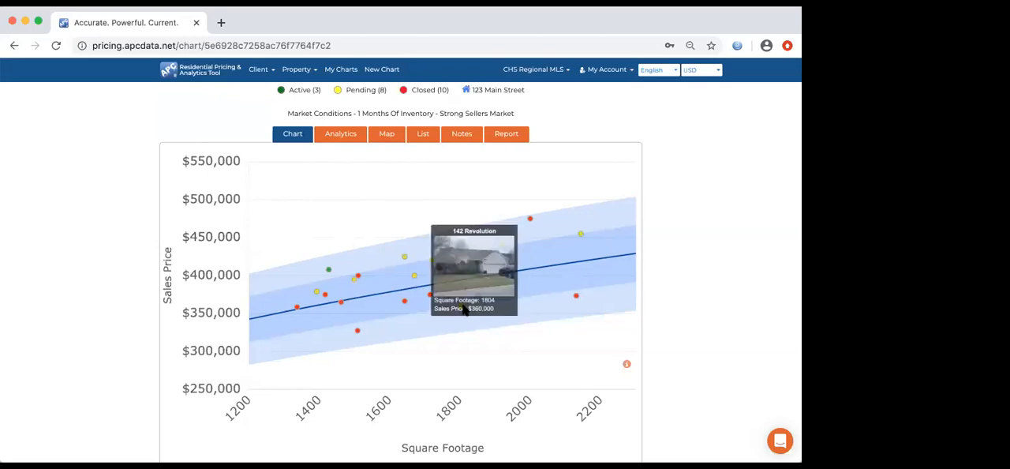
pyautogui.click(485, 295)
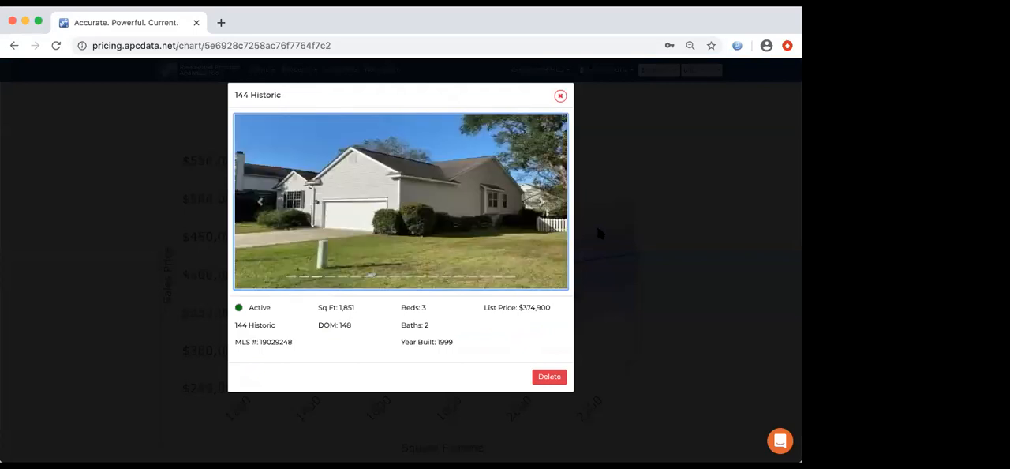
pyautogui.click(597, 232)
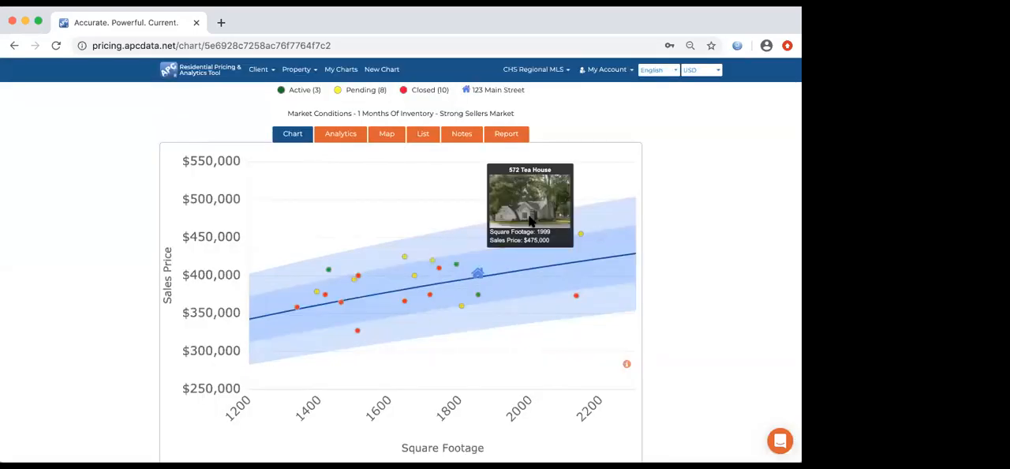
# - Open the highest-priced closed listing on the chart, browse its photos and close its details
pyautogui.click(529, 219)
pyautogui.click(550, 213)
pyautogui.click(549, 213)
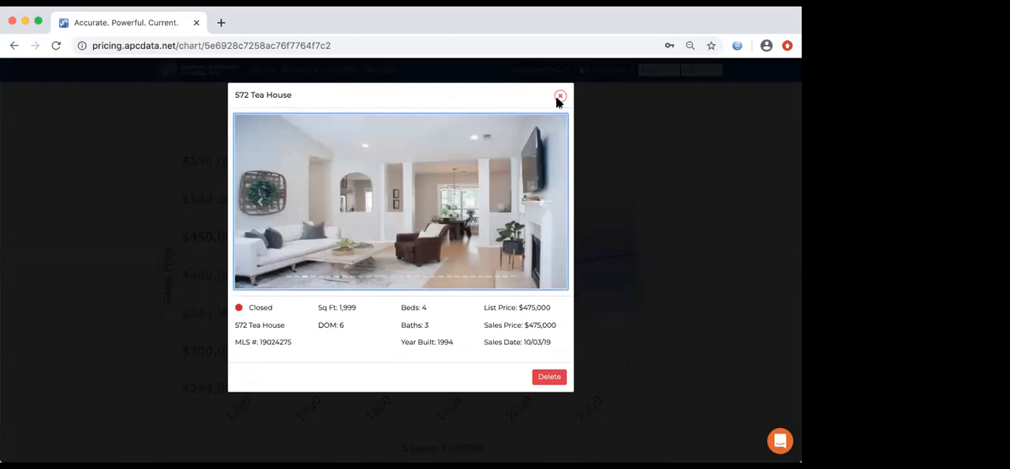
pyautogui.click(557, 204)
pyautogui.click(557, 205)
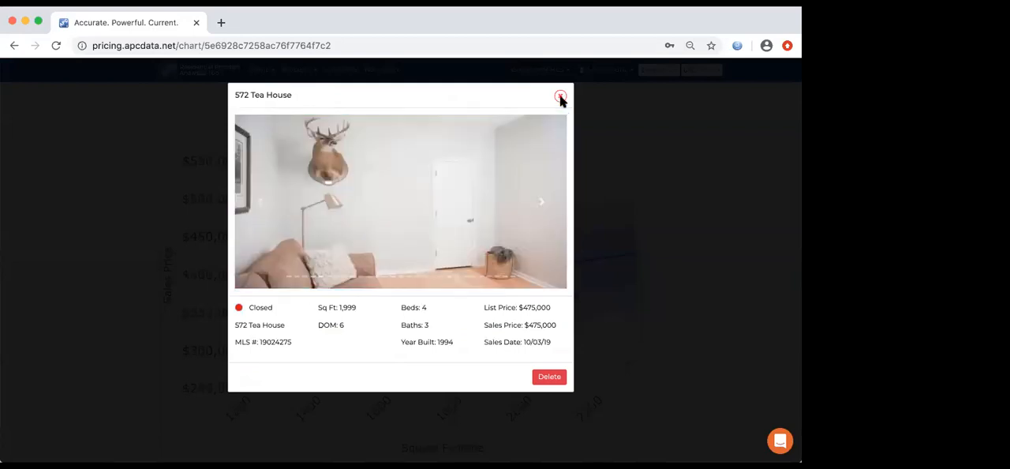
pyautogui.click(560, 95)
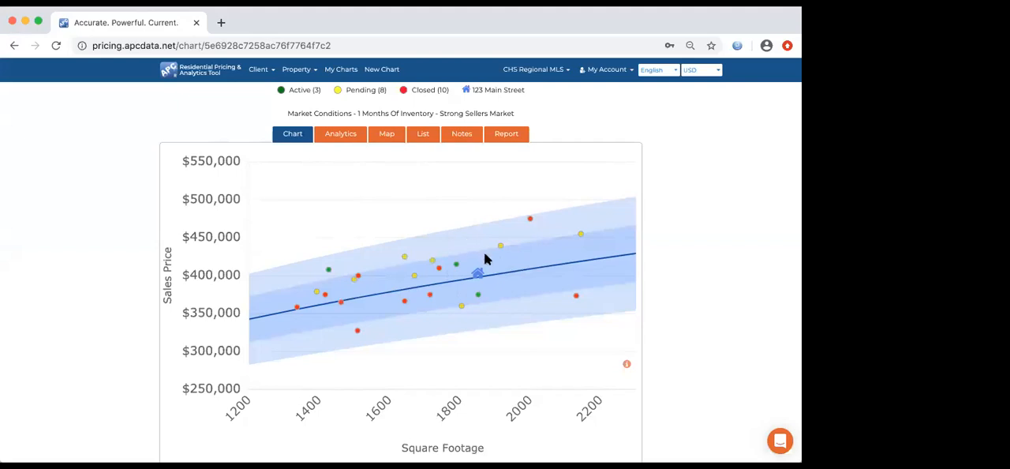
# - Set the subject property's Site rating to five stars and check its position on the chart
pyautogui.moveTo(481, 274)
pyautogui.scroll(-2, 495, 290)
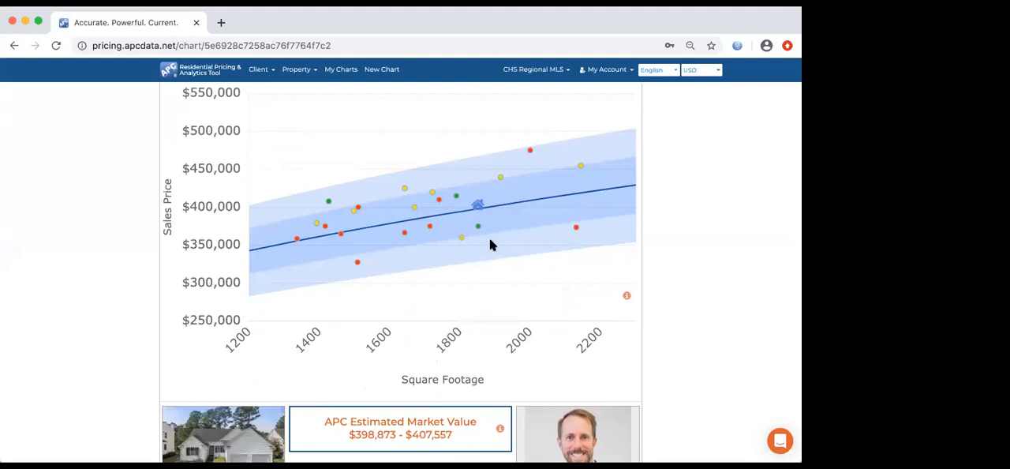
pyautogui.moveTo(478, 209)
pyautogui.scroll(-3, 504, 244)
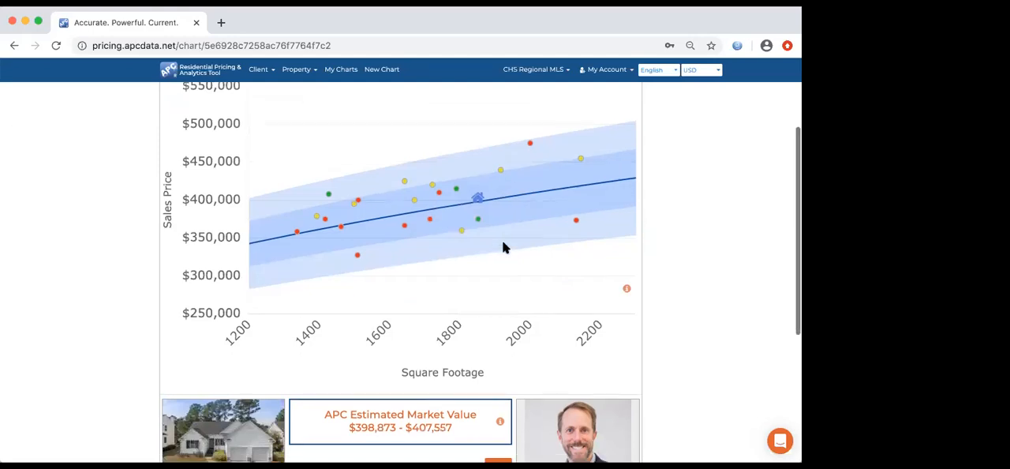
pyautogui.scroll(-3, 503, 244)
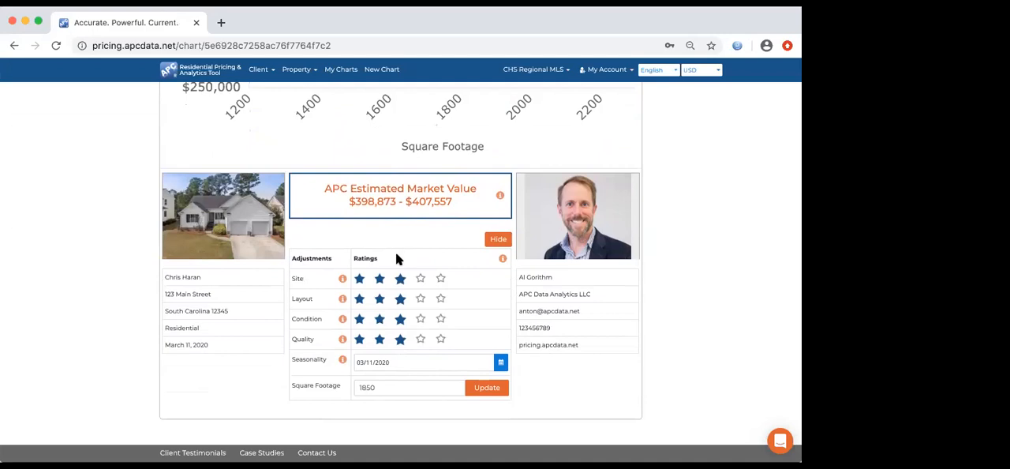
pyautogui.click(400, 278)
pyautogui.scroll(5, 449, 273)
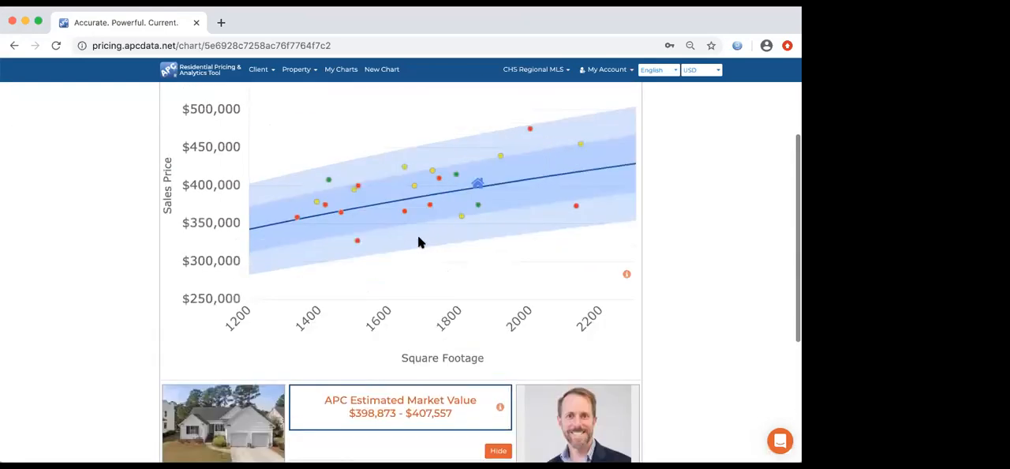
pyautogui.scroll(-1, 419, 241)
pyautogui.scroll(-4, 419, 242)
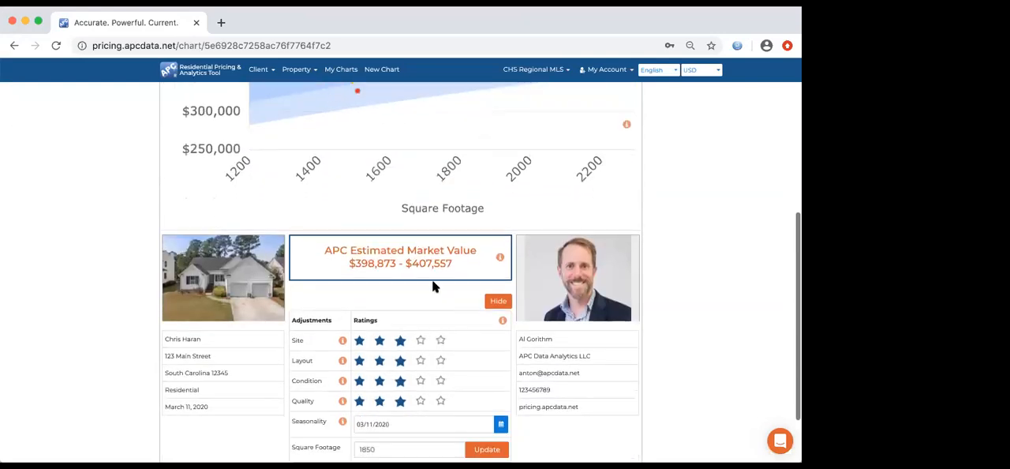
pyautogui.click(439, 341)
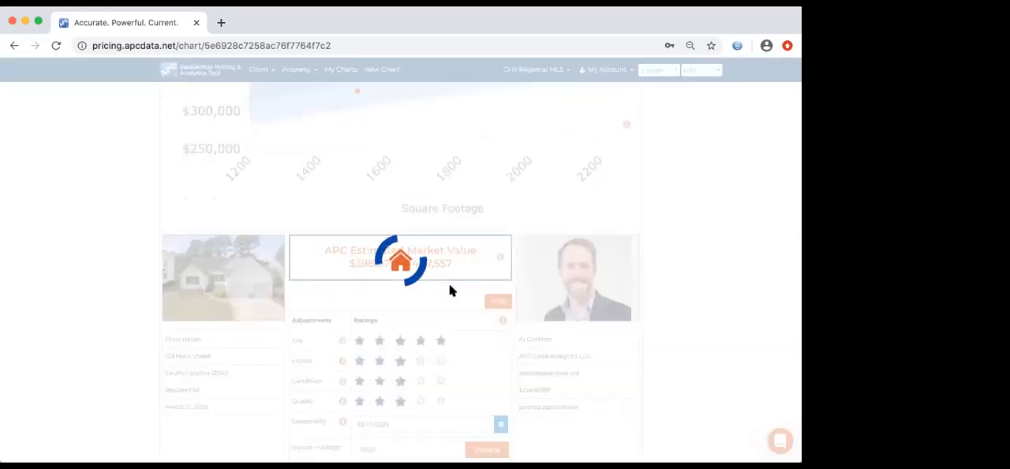
pyautogui.scroll(5, 465, 236)
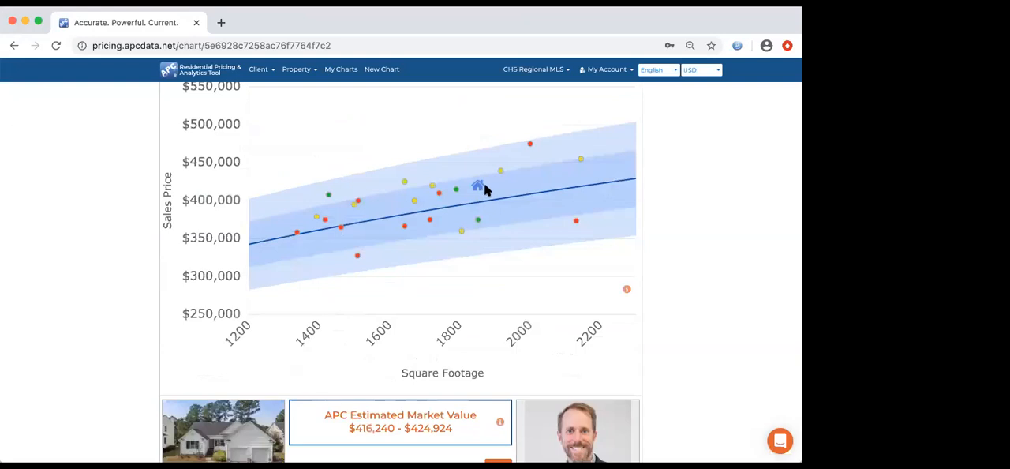
pyautogui.moveTo(479, 187)
pyautogui.scroll(-5, 486, 189)
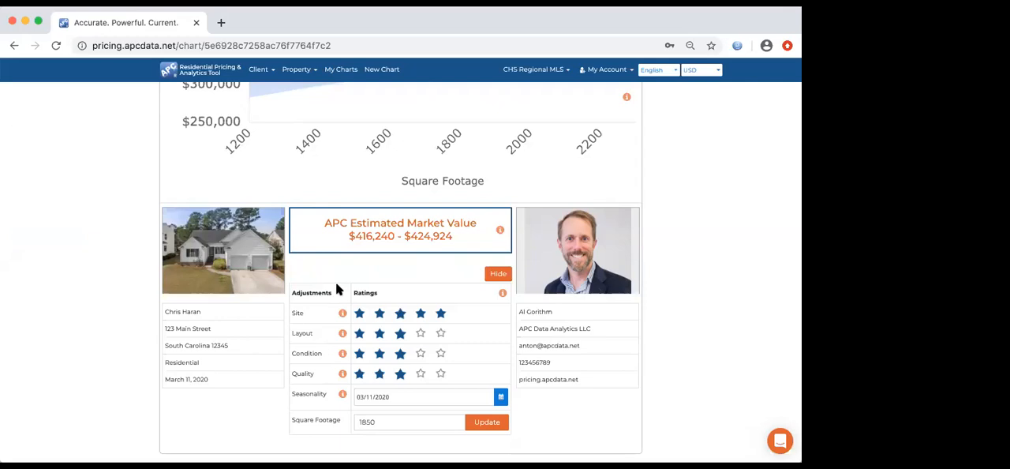
pyautogui.scroll(5, 338, 288)
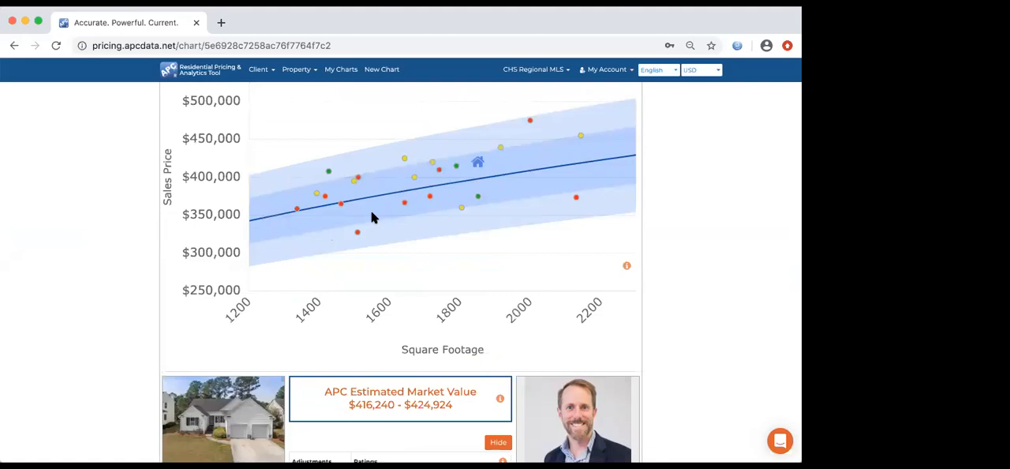
pyautogui.scroll(1, 414, 211)
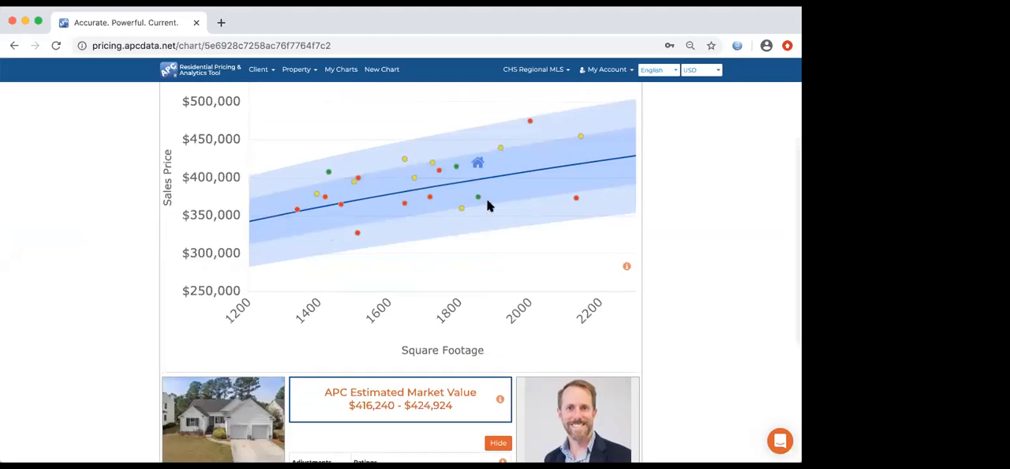
pyautogui.scroll(-5, 479, 228)
pyautogui.click(440, 291)
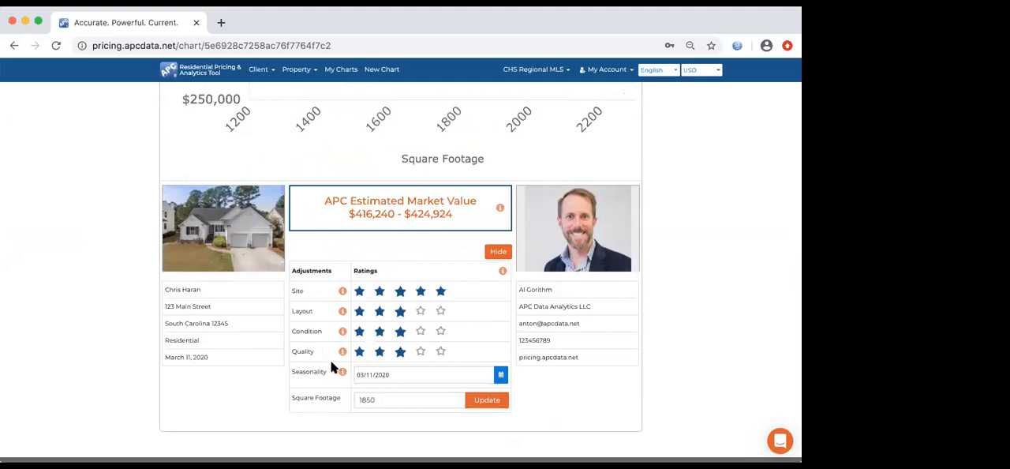
pyautogui.click(399, 378)
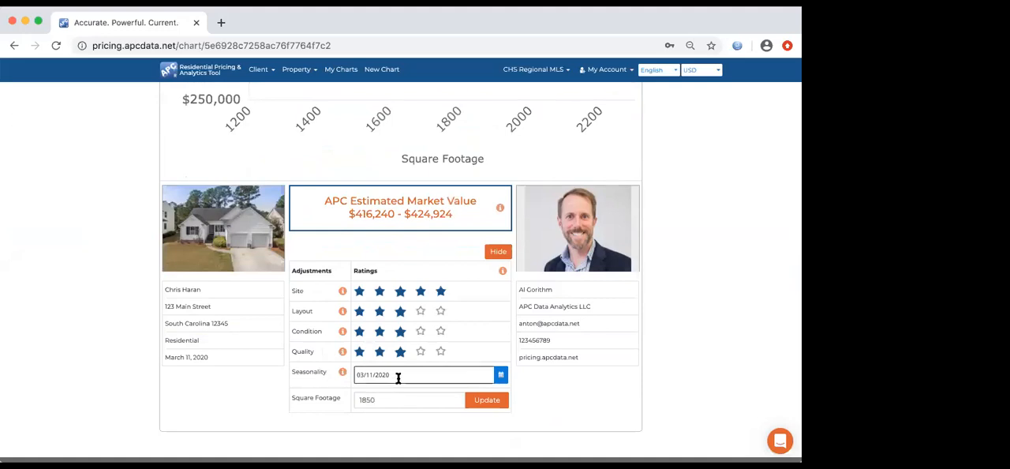
# - Check the sales details of the closed 1,714 sq ft listing and the search criteria in the analytics, and return to the chart
pyautogui.scroll(5, 399, 376)
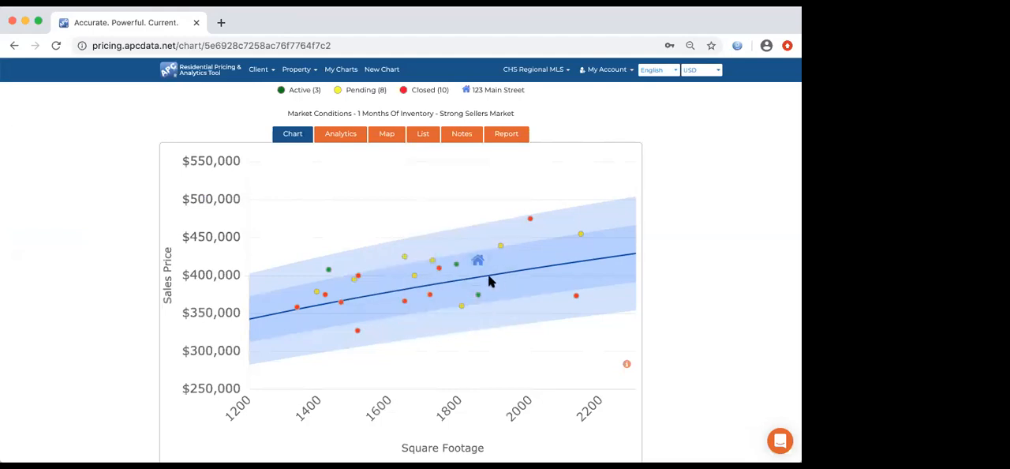
pyautogui.click(432, 297)
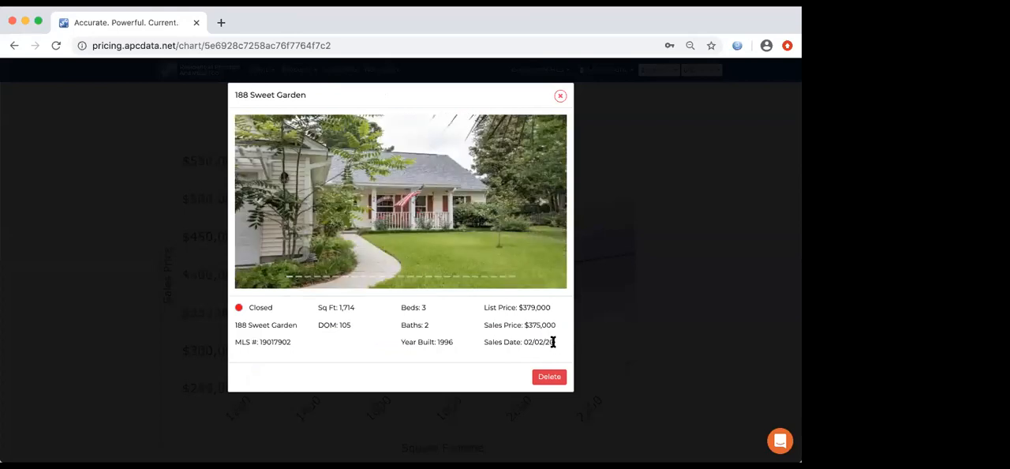
pyautogui.click(577, 332)
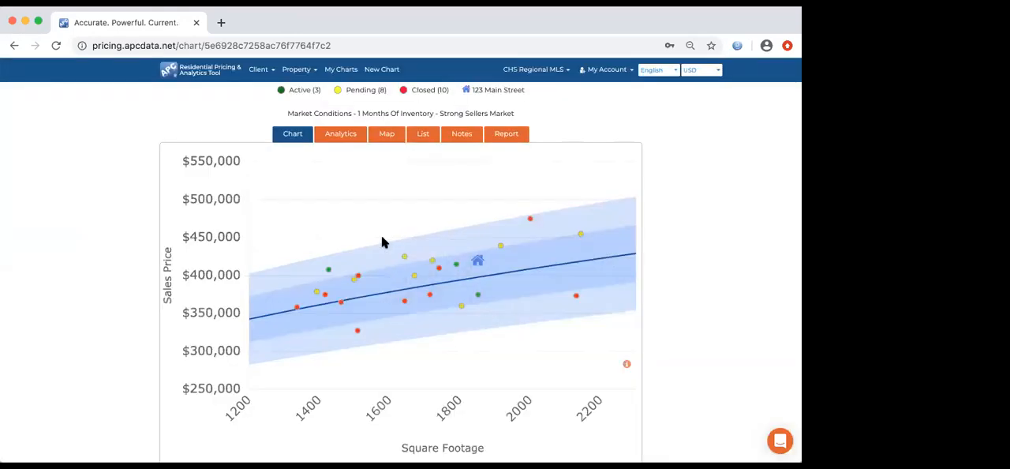
pyautogui.click(343, 138)
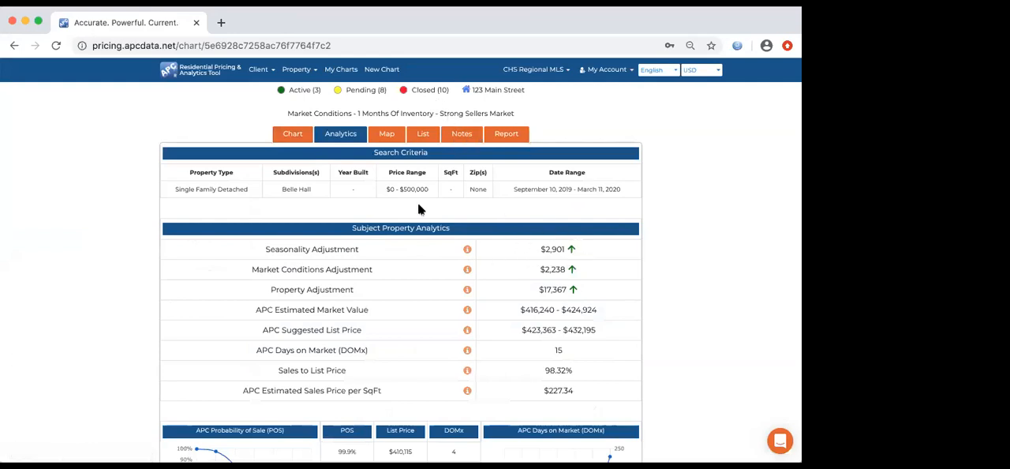
pyautogui.click(288, 137)
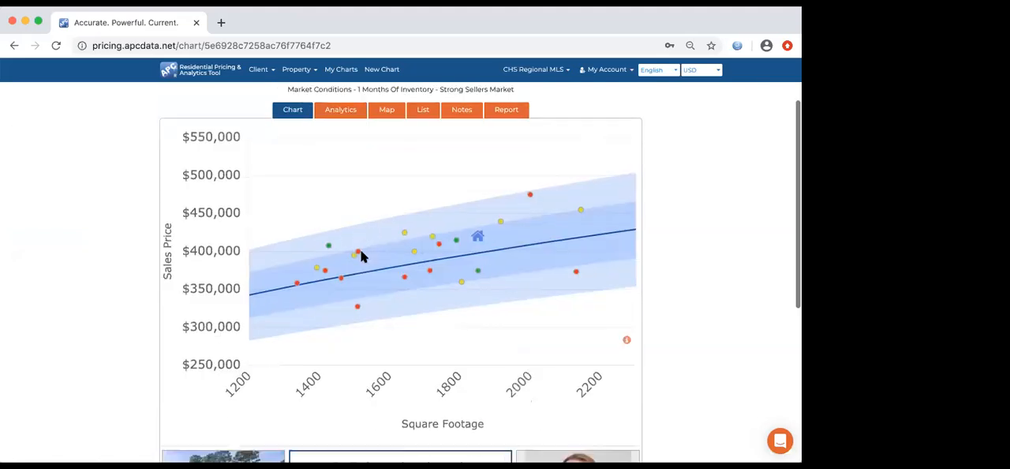
# - Set the seasonality date to 05/23/2020 and open the subject property's analytics to review the adjustments
pyautogui.scroll(-5, 361, 255)
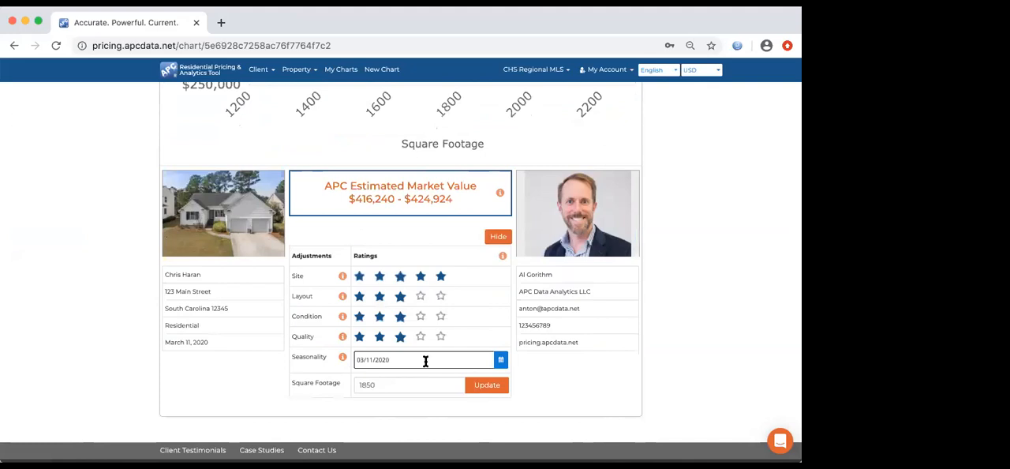
pyautogui.click(502, 360)
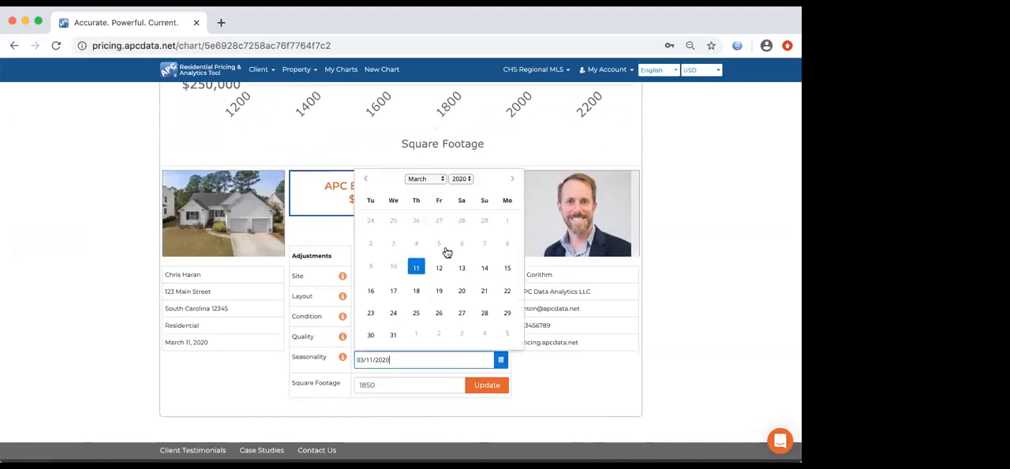
pyautogui.click(436, 181)
pyautogui.click(438, 194)
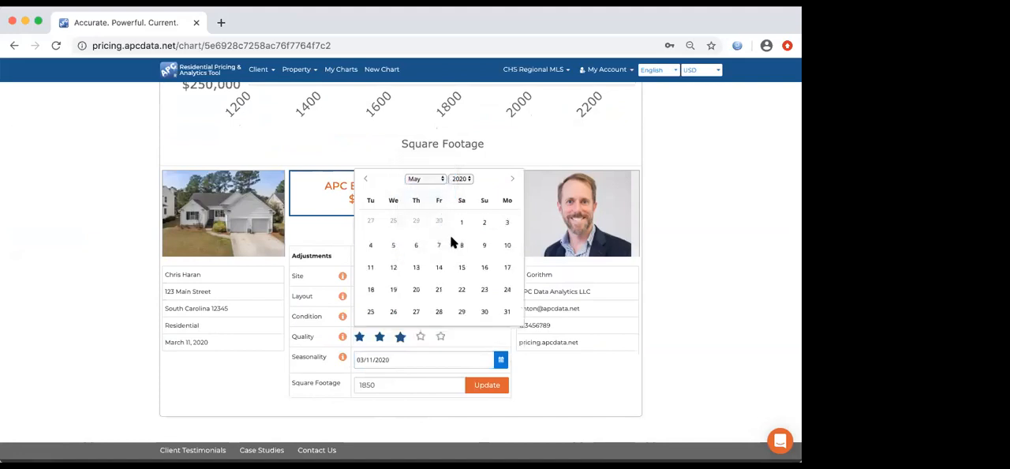
pyautogui.click(484, 290)
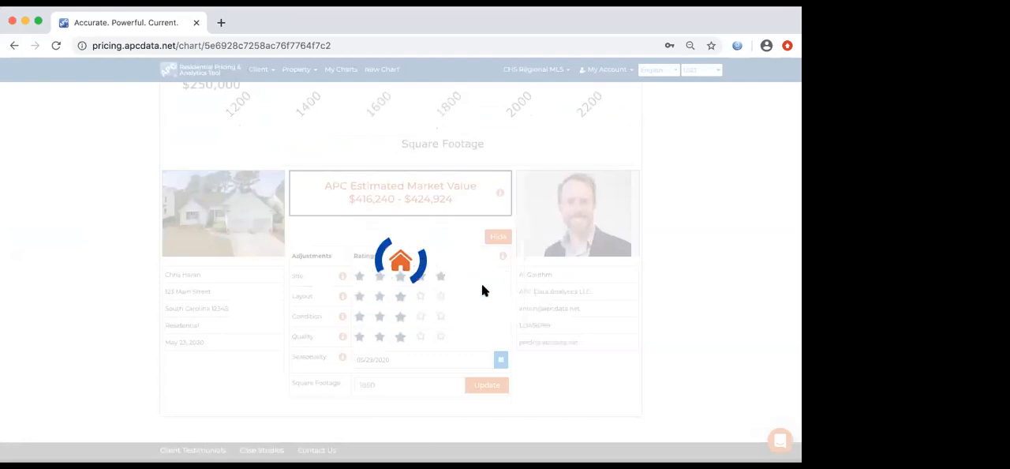
pyautogui.scroll(3, 482, 286)
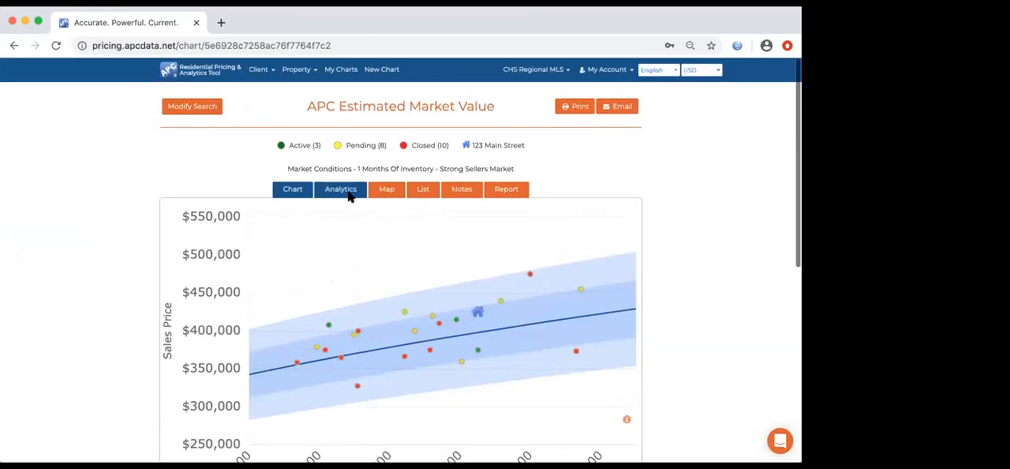
pyautogui.click(347, 193)
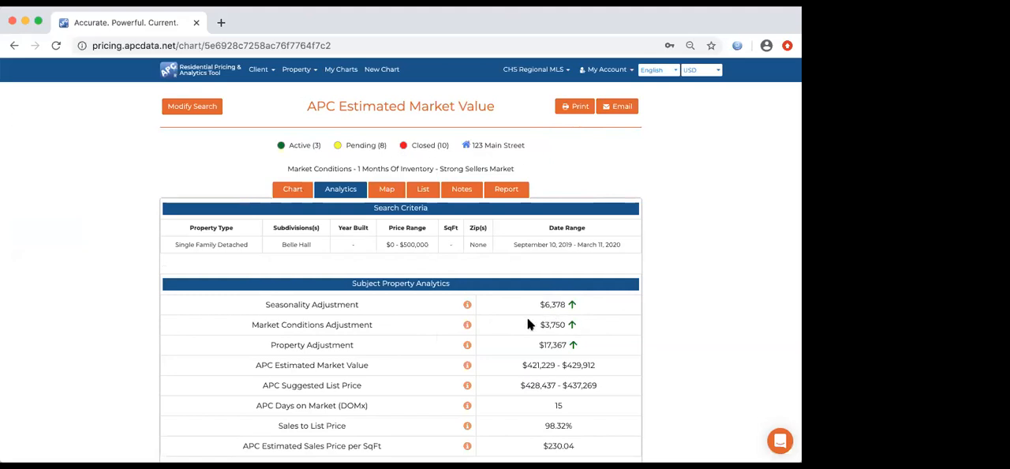
# - Check the subject property on the chart, and review its estimated market value, suggested list price and probability-of-sale table in the analytics
pyautogui.click(301, 192)
pyautogui.scroll(-1, 375, 268)
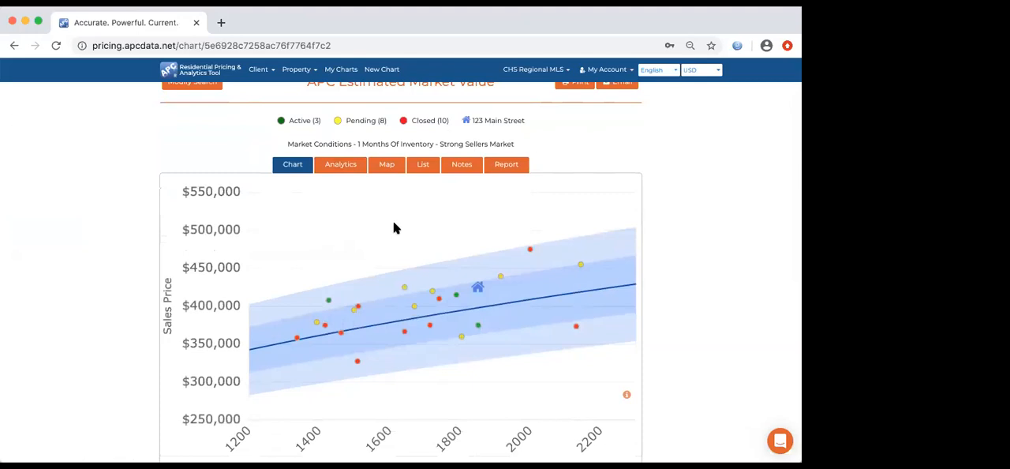
pyautogui.click(340, 164)
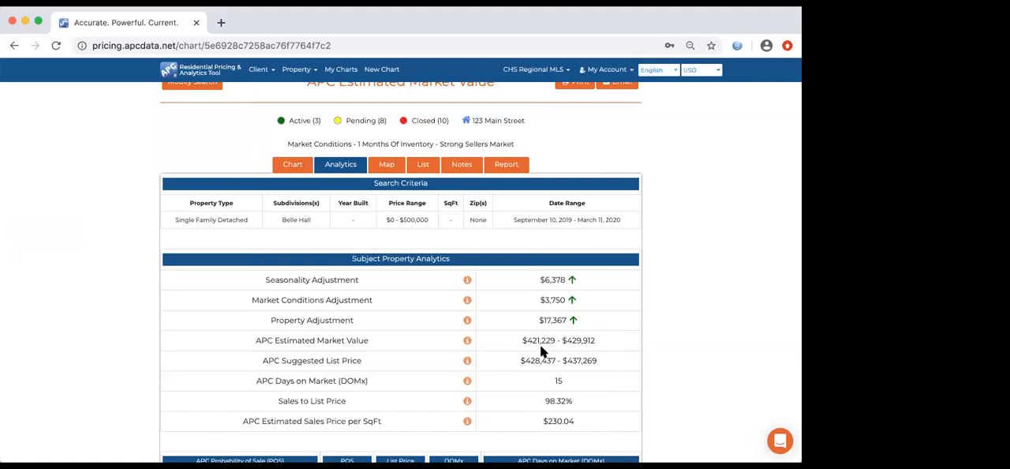
pyautogui.scroll(-2, 539, 344)
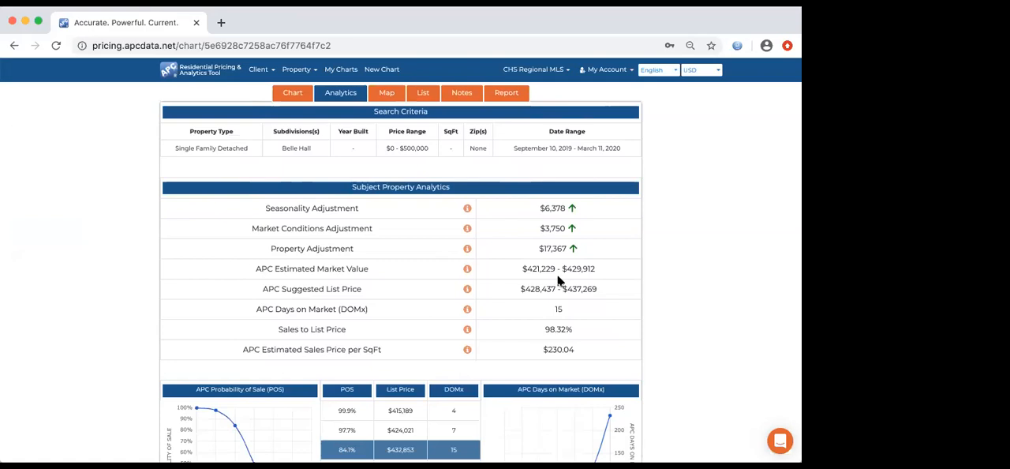
pyautogui.scroll(-3, 557, 278)
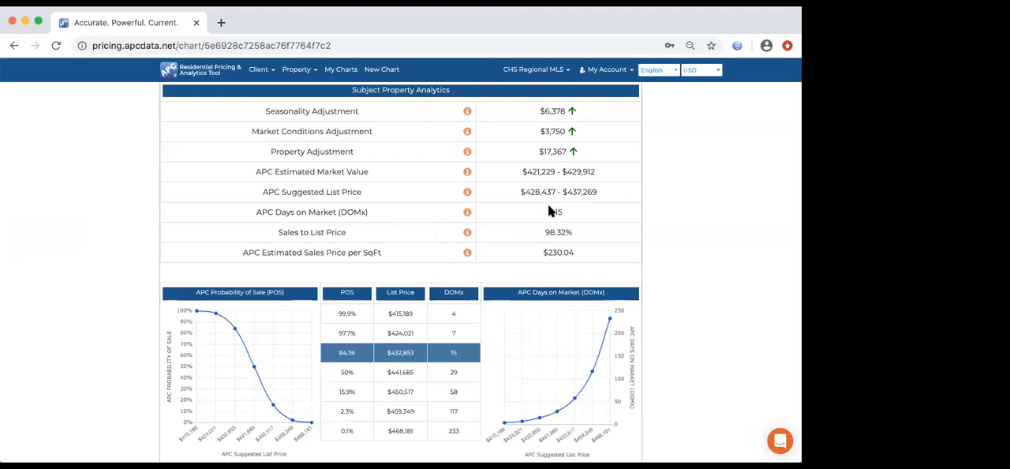
# - Review the subject property's adjustments again and read the explanation of APC Days on Market (DOMx)
pyautogui.scroll(3, 550, 213)
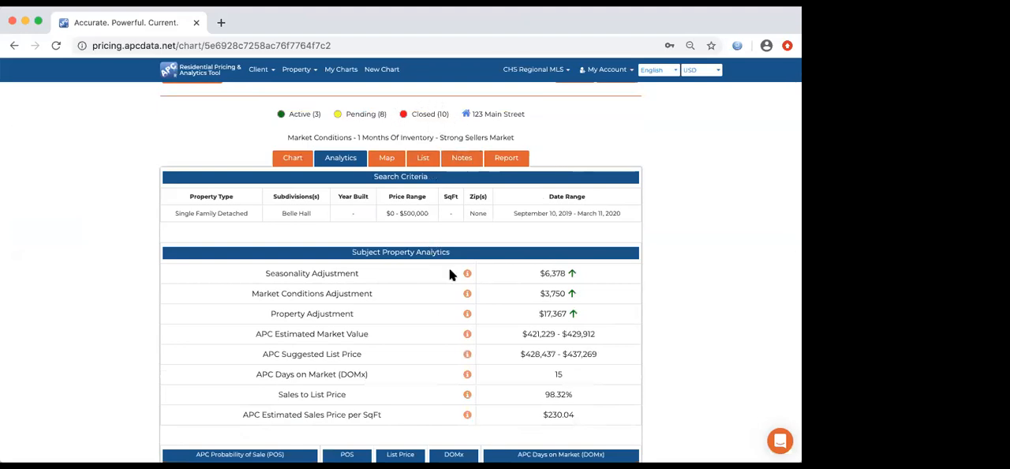
pyautogui.scroll(-1, 442, 324)
pyautogui.scroll(-1, 445, 324)
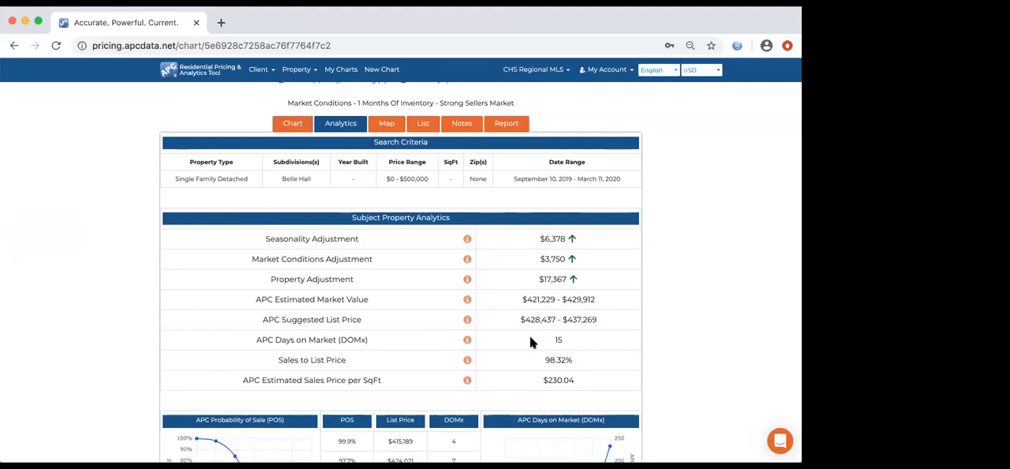
pyautogui.scroll(-1, 529, 342)
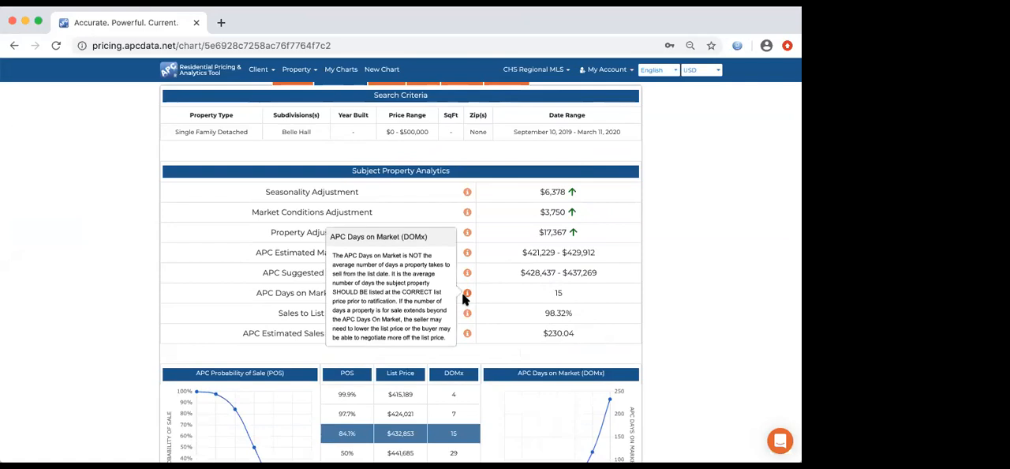
# - Return to the chart and update the subject property's square footage to 1426
pyautogui.scroll(1, 365, 207)
pyautogui.click(294, 111)
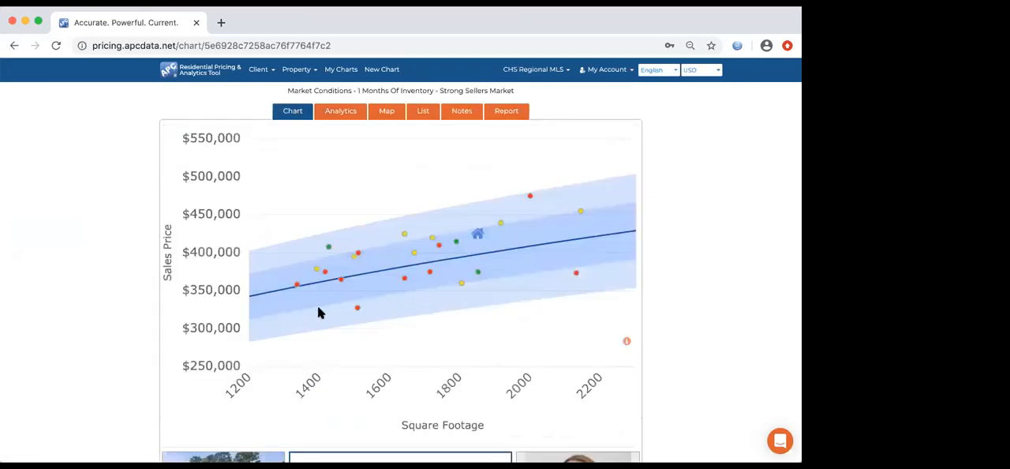
pyautogui.moveTo(330, 249)
pyautogui.scroll(-5, 488, 299)
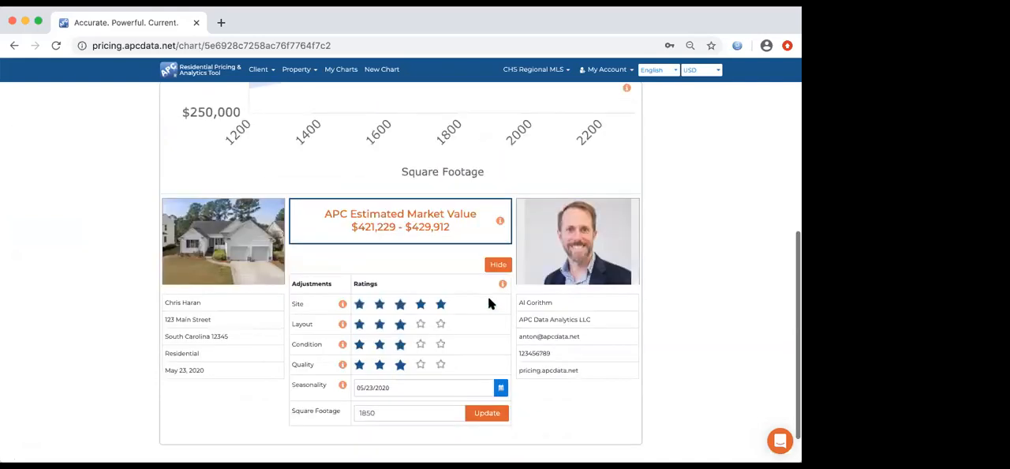
pyautogui.moveTo(379, 372); pyautogui.dragTo(347, 374)
pyautogui.write('1426')
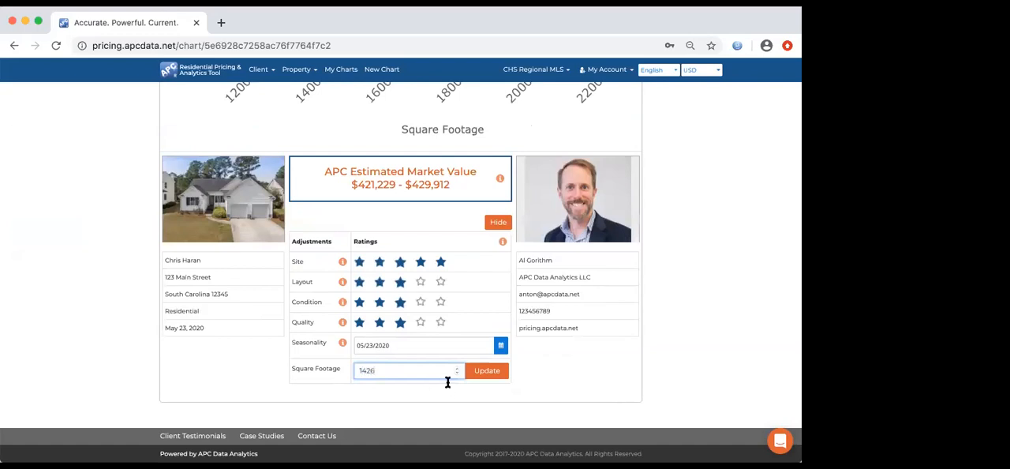
pyautogui.click(484, 375)
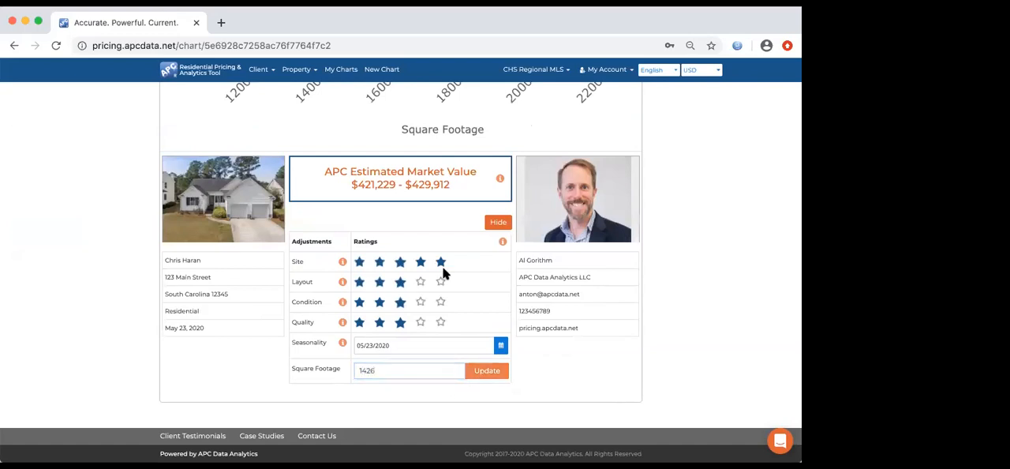
# - Compare the subject property's new chart position with the nearby active listing and check its recalculated analytics
pyautogui.scroll(5, 442, 273)
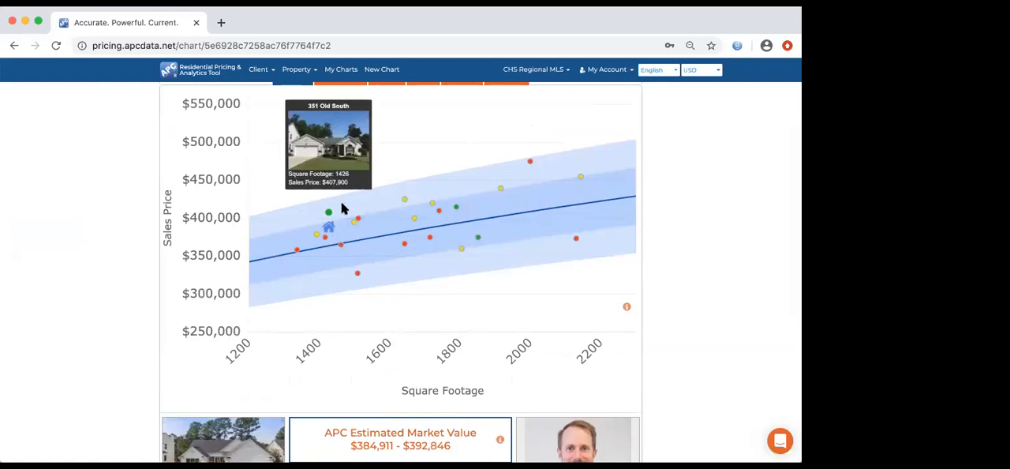
pyautogui.scroll(1, 336, 163)
pyautogui.click(338, 142)
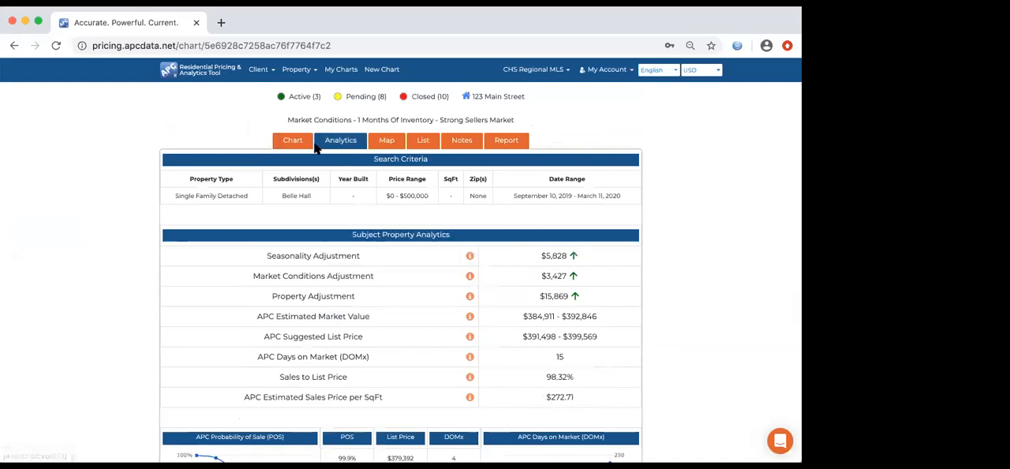
pyautogui.click(293, 140)
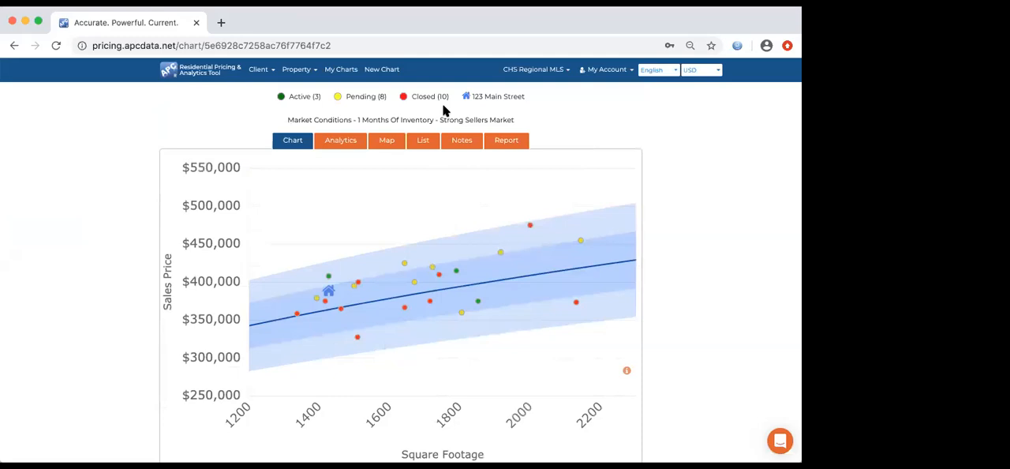
pyautogui.click(354, 141)
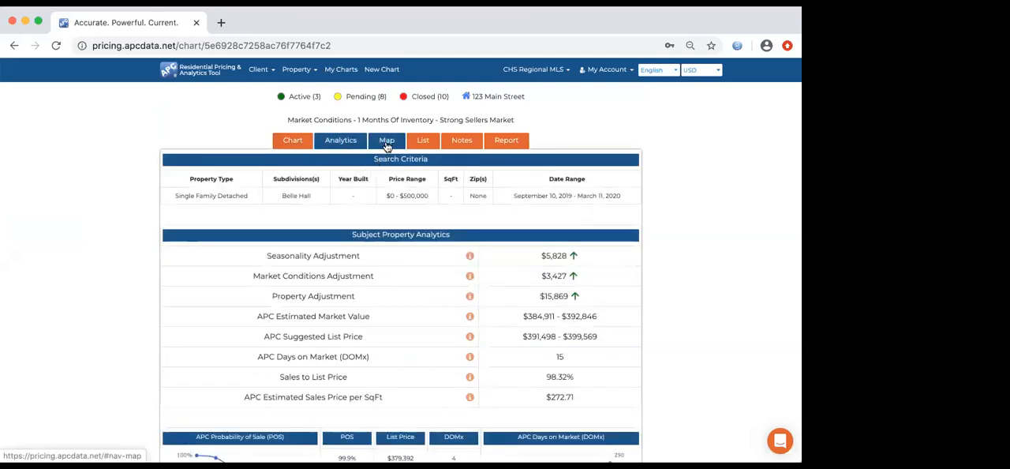
# - Open the map of comparables, view the details of the closed 1,642 sq ft listing and close them
pyautogui.click(387, 146)
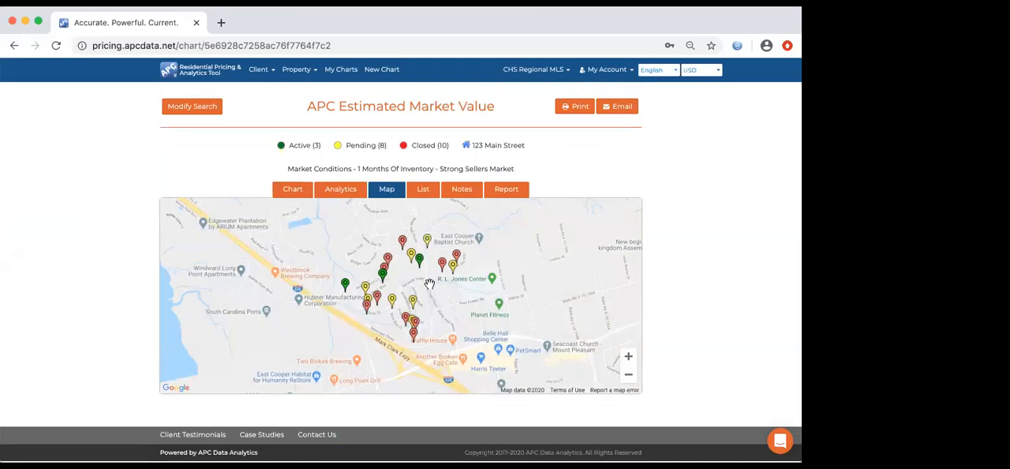
pyautogui.click(415, 344)
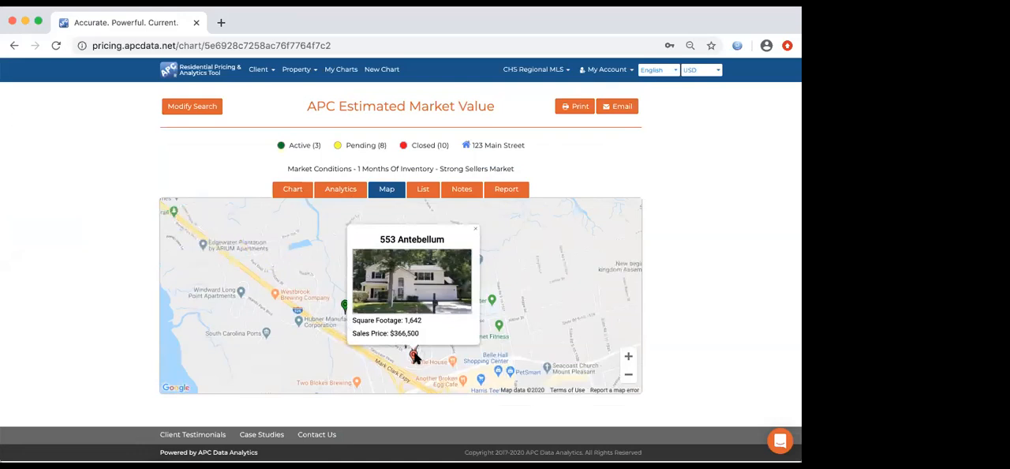
pyautogui.click(415, 355)
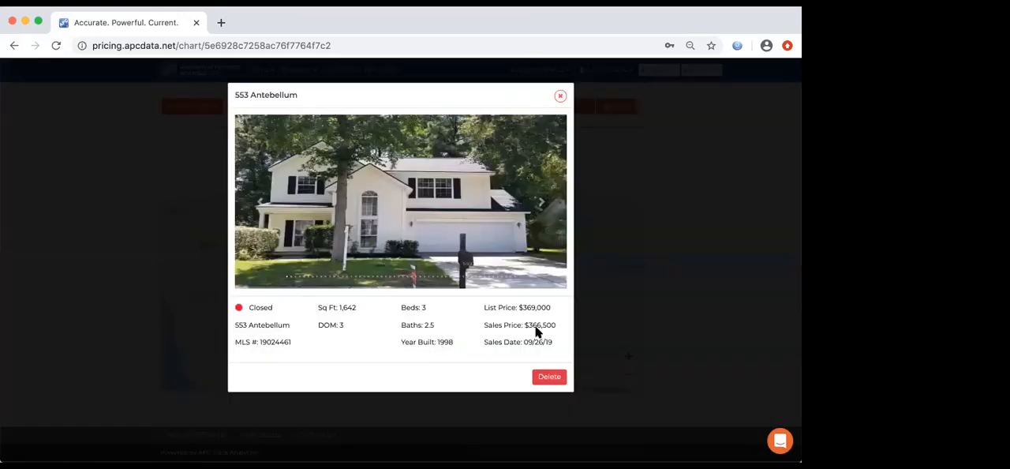
pyautogui.click(629, 307)
# - Review the list of active comparables and the list of closed comparables with their sold prices and dates
pyautogui.click(426, 193)
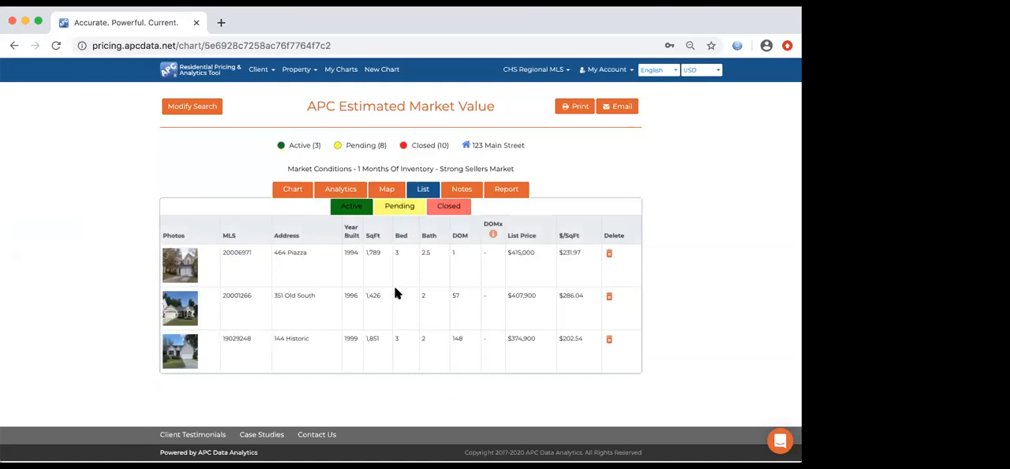
pyautogui.scroll(-2, 397, 280)
pyautogui.scroll(2, 467, 213)
pyautogui.click(456, 208)
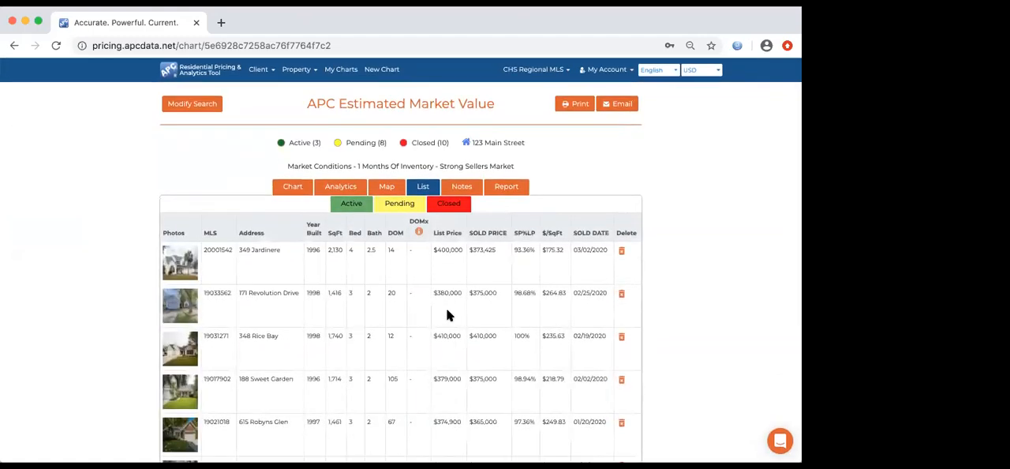
pyautogui.scroll(-5, 446, 314)
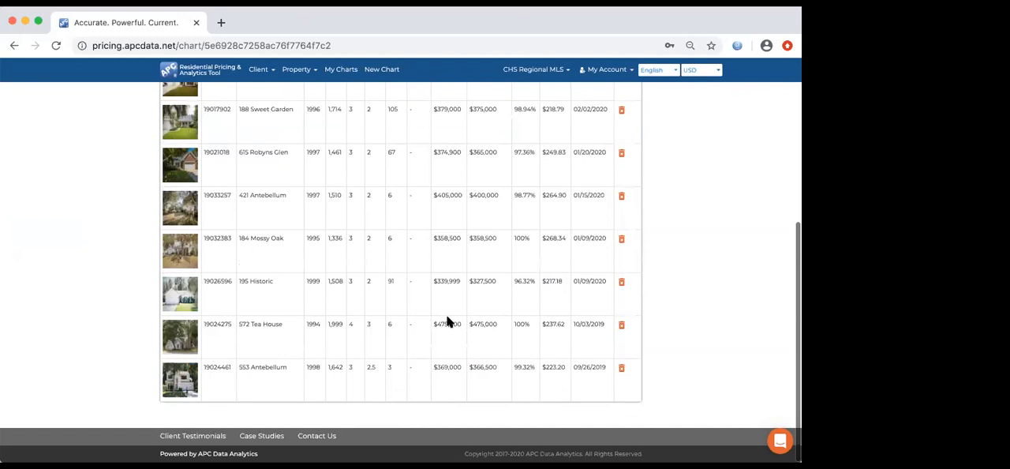
pyautogui.scroll(5, 447, 316)
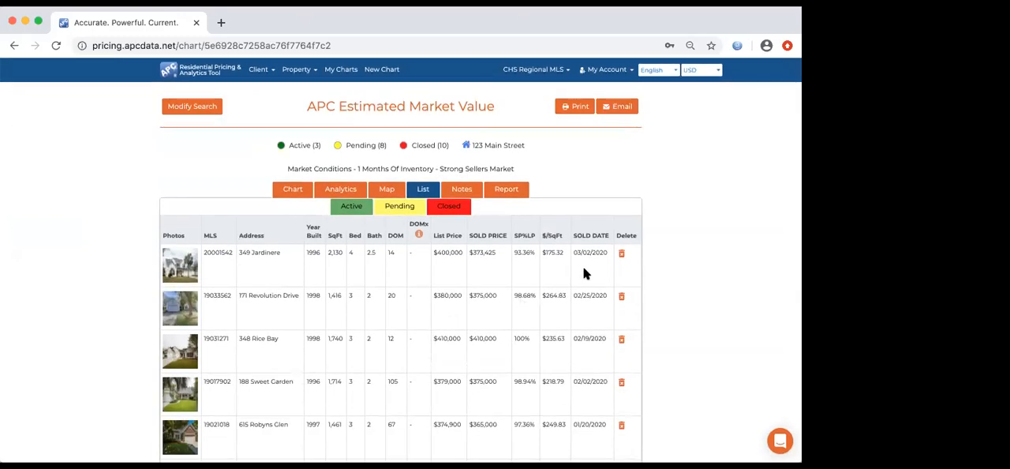
# - Read through the notes explaining the search criteria, adjustments, estimated value, suggested list price and probability of sale
pyautogui.click(455, 193)
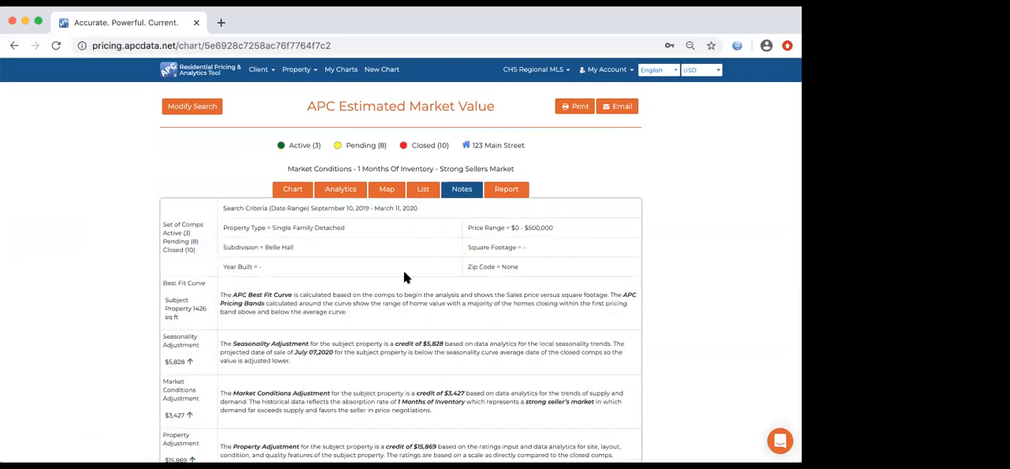
pyautogui.scroll(-1, 403, 277)
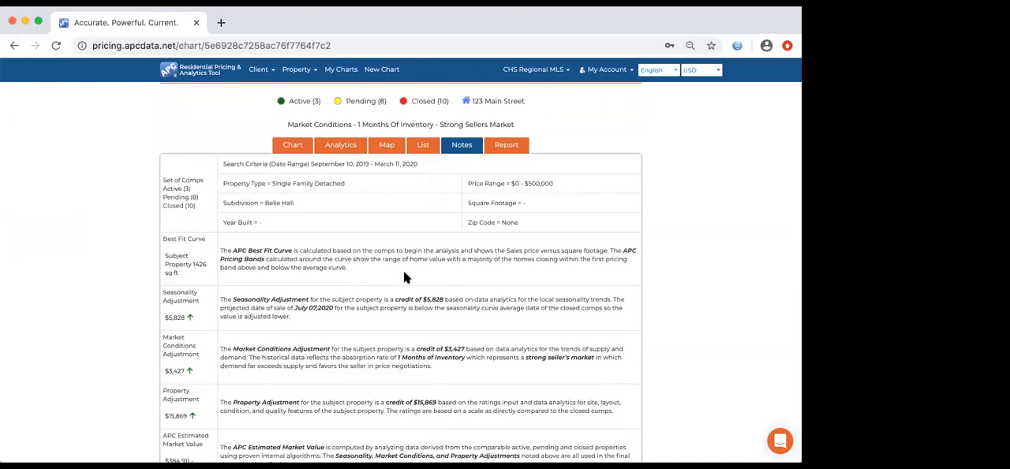
pyautogui.scroll(-1, 403, 276)
pyautogui.scroll(-1, 404, 272)
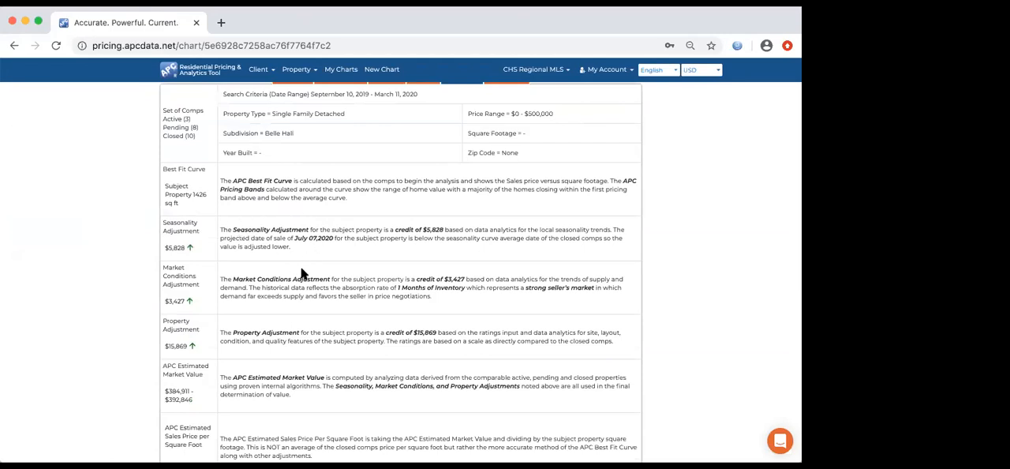
pyautogui.scroll(-3, 342, 281)
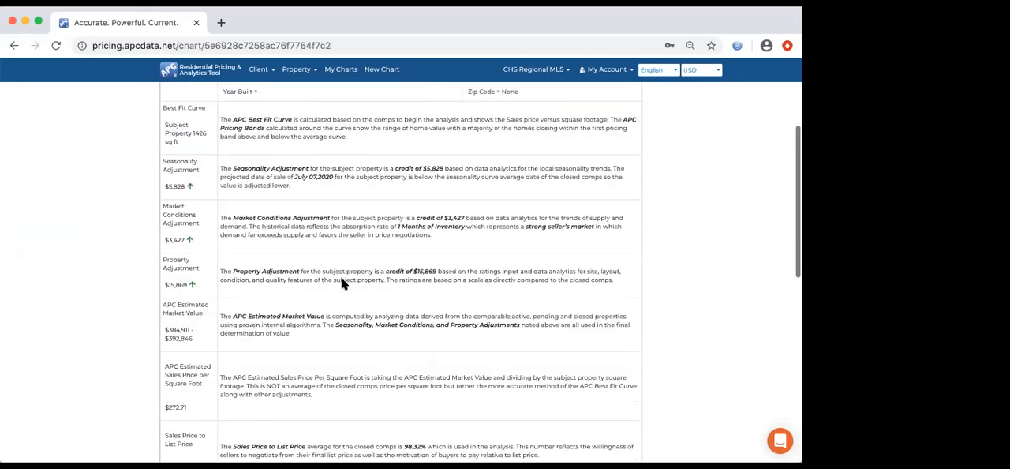
pyautogui.scroll(-8, 286, 305)
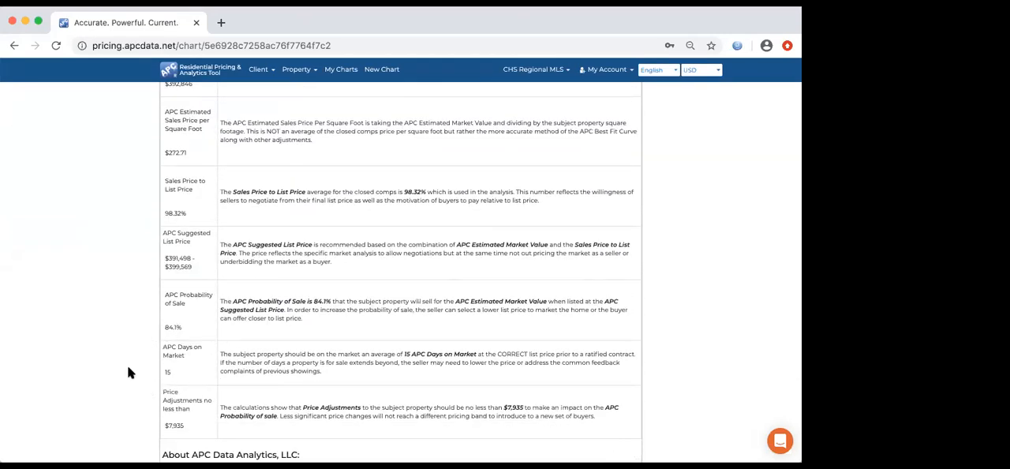
pyautogui.scroll(-1, 237, 355)
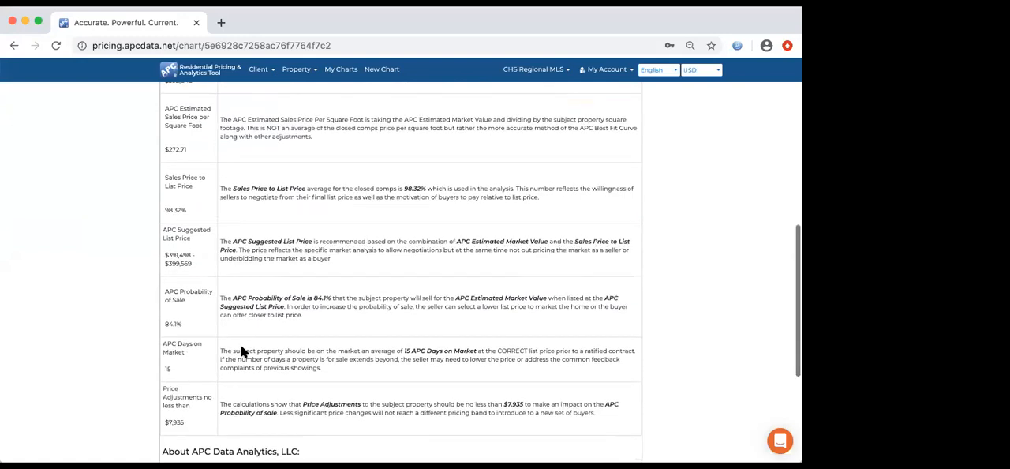
pyautogui.scroll(10, 259, 301)
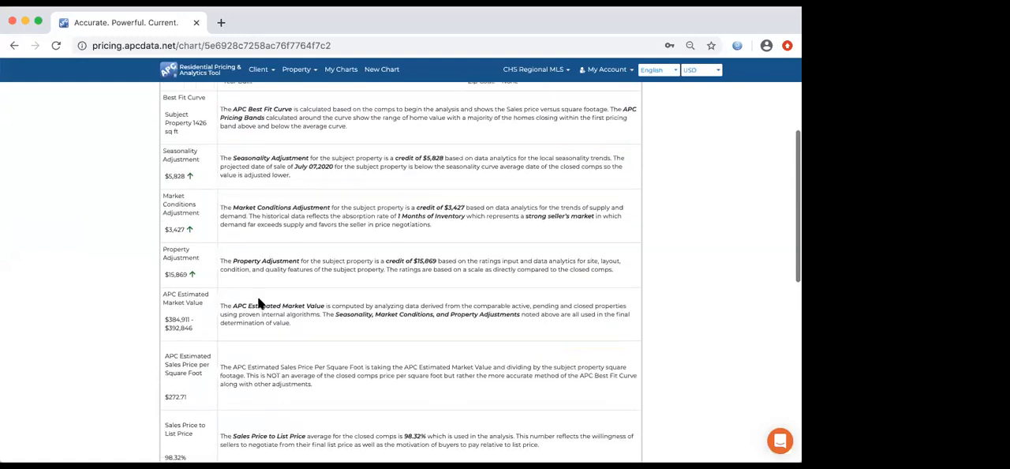
pyautogui.scroll(6, 258, 300)
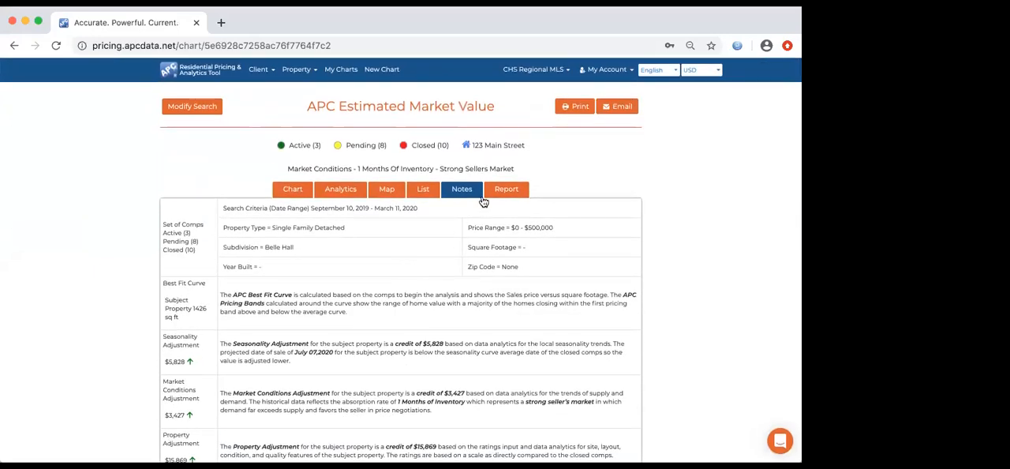
# - Open the market analysis report and review its cover details, pricing chart and estimated market value section
pyautogui.click(502, 191)
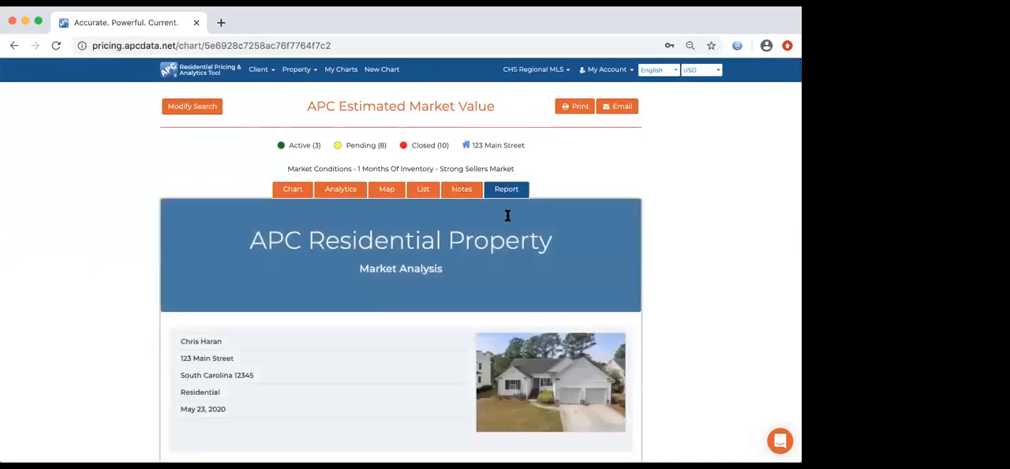
pyautogui.scroll(-1, 507, 267)
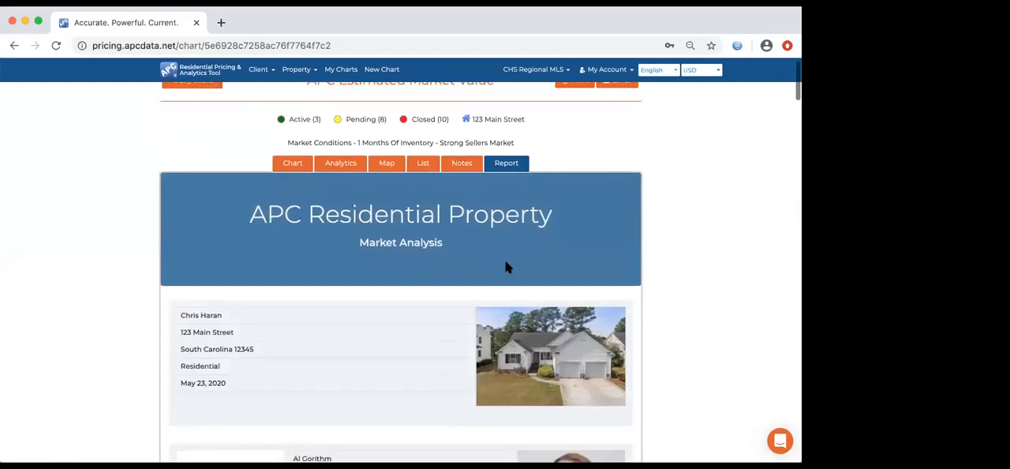
pyautogui.scroll(-3, 507, 267)
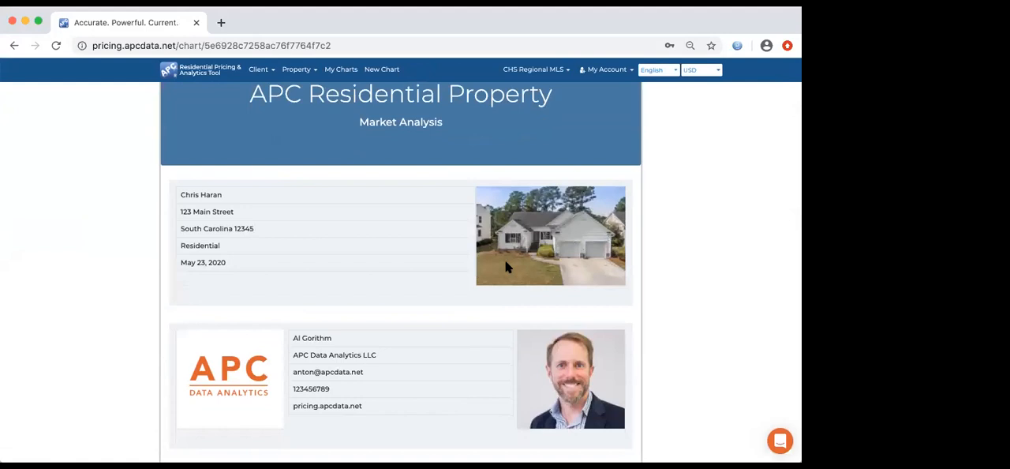
pyautogui.scroll(-2, 507, 267)
pyautogui.scroll(-5, 507, 267)
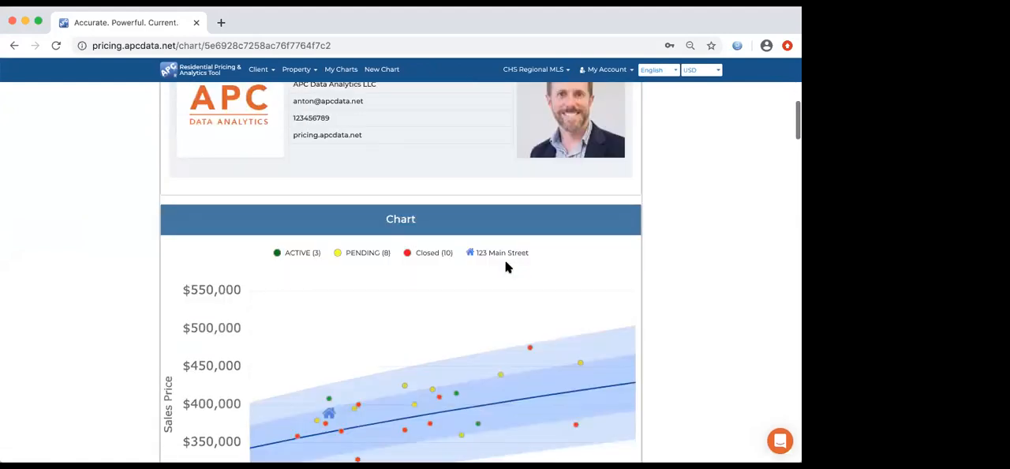
pyautogui.scroll(-3, 508, 268)
pyautogui.scroll(-2, 508, 267)
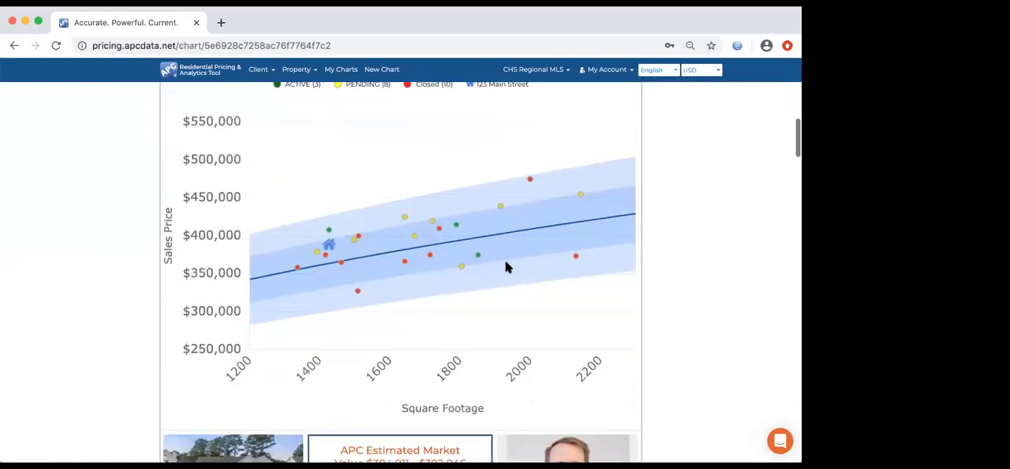
pyautogui.scroll(-1, 507, 267)
pyautogui.scroll(-12, 507, 267)
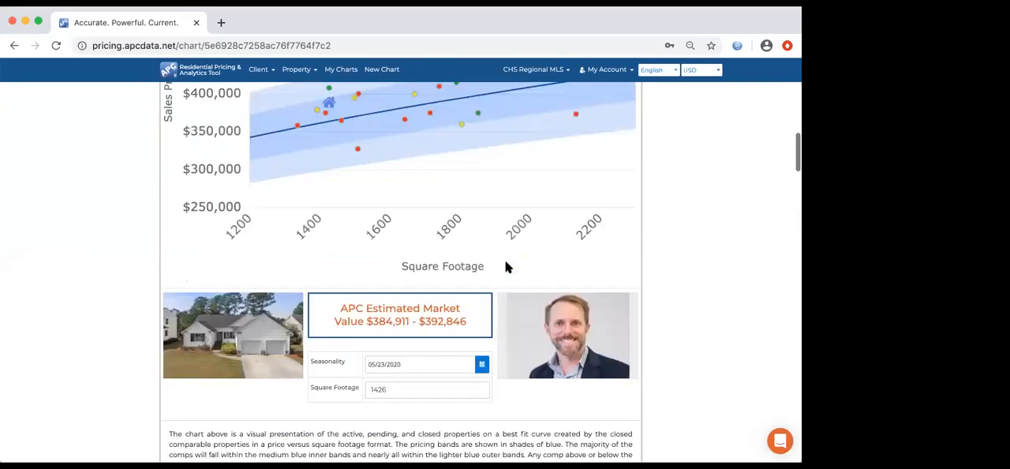
# - Review the report's analytics definitions, map and comparables lists, and return to the beginning of the report
pyautogui.scroll(-15, 508, 268)
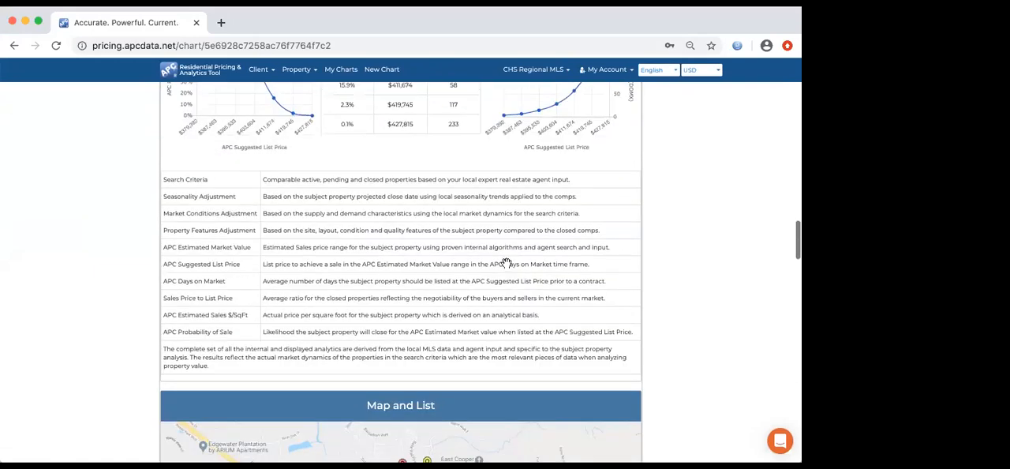
pyautogui.scroll(-18, 506, 263)
pyautogui.scroll(-14, 508, 268)
pyautogui.scroll(-4, 507, 268)
pyautogui.scroll(20, 506, 267)
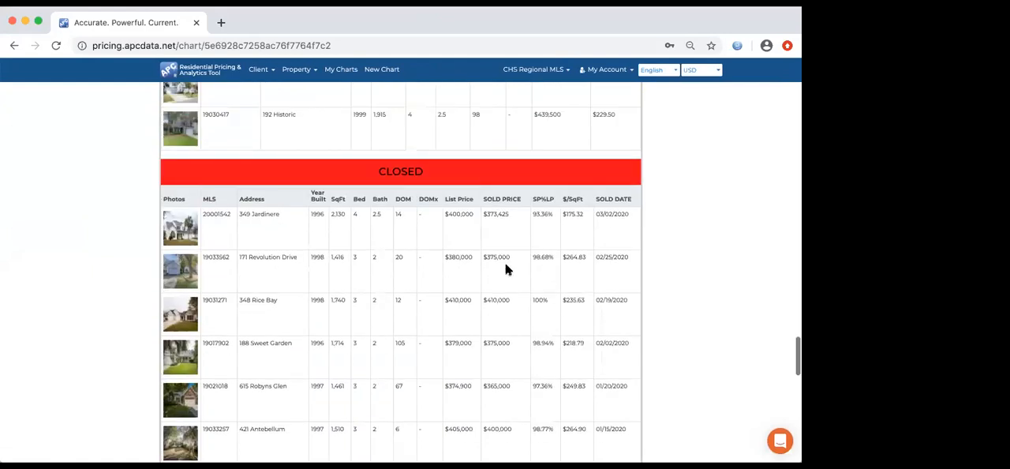
pyautogui.scroll(10, 508, 277)
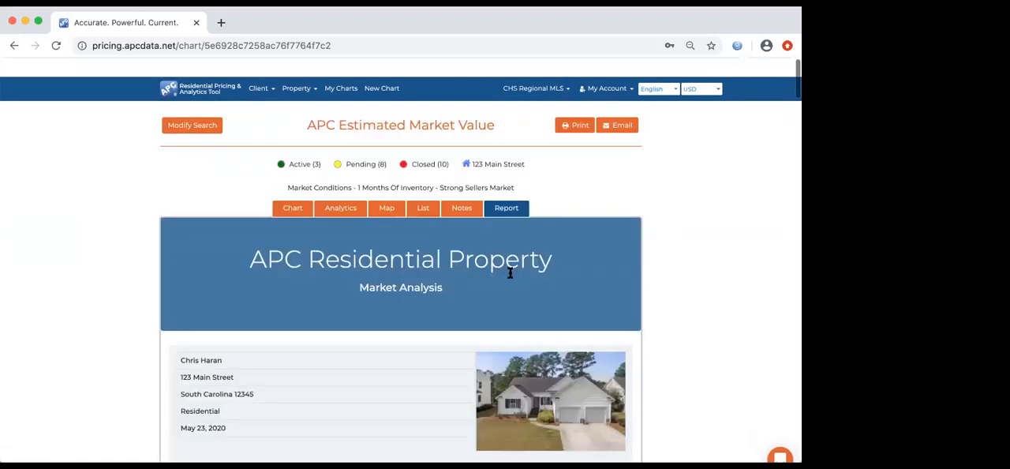
# - Return to the pricing chart and examine how the comparables are spread around the best fit curve
pyautogui.click(302, 191)
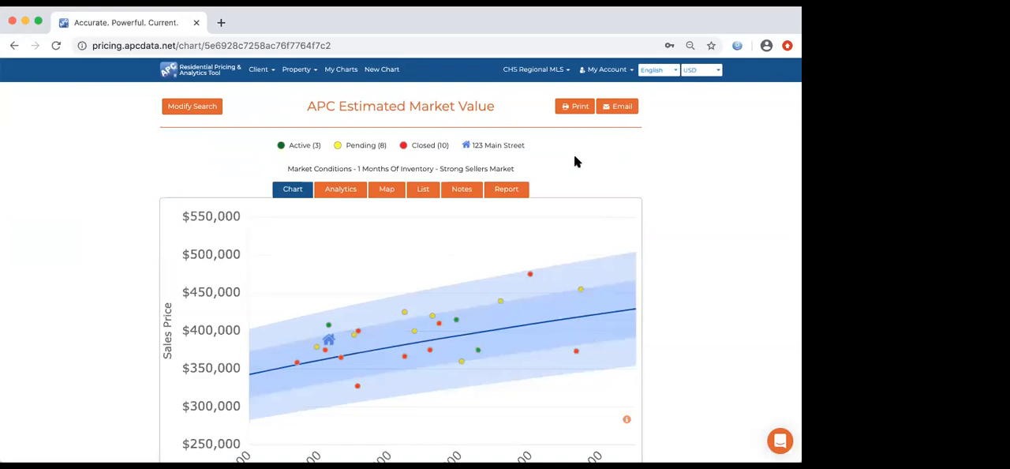
pyautogui.scroll(-1, 575, 161)
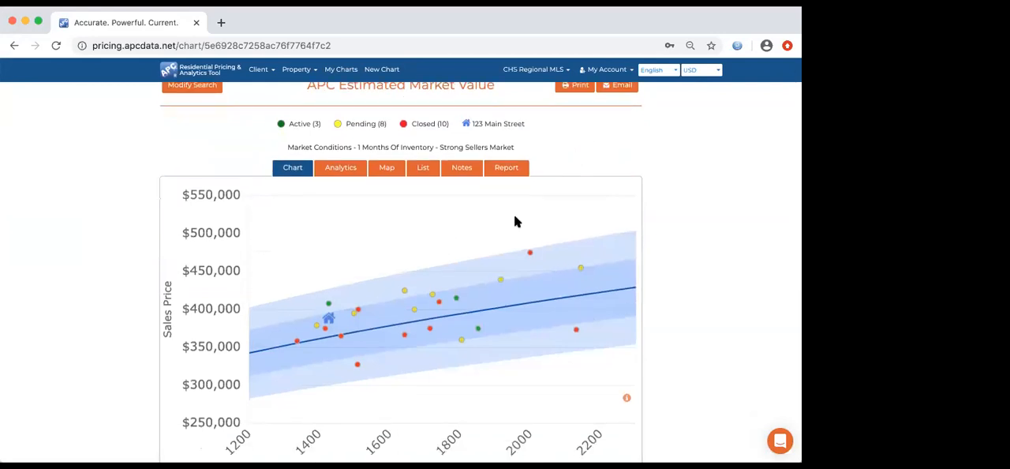
pyautogui.moveTo(528, 254)
pyautogui.moveTo(456, 299)
pyautogui.scroll(1, 379, 237)
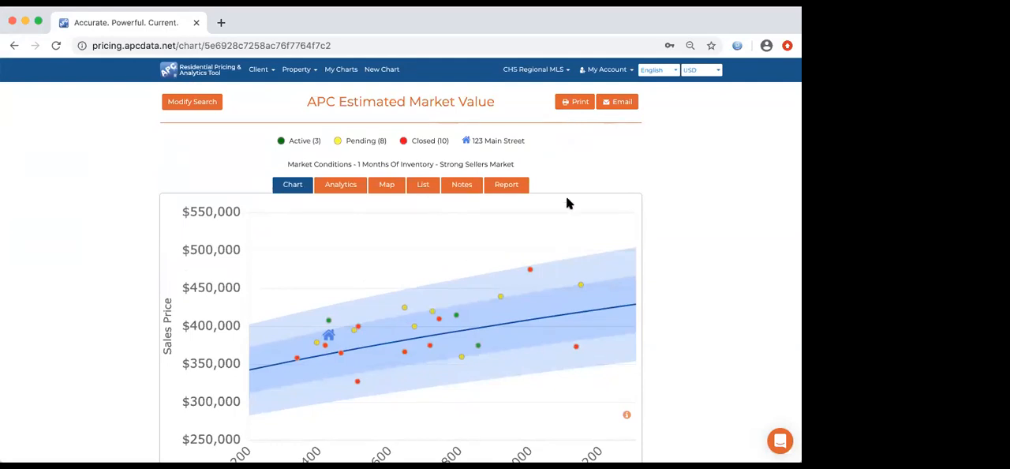
pyautogui.scroll(-1, 564, 237)
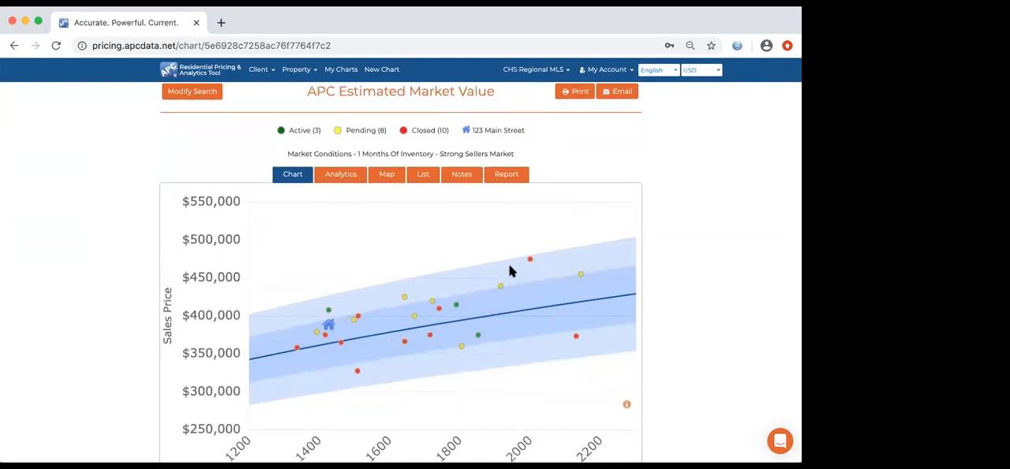
# - Delete the closed 2,130 sq ft comparable from the chart and check the recalculated curve
pyautogui.click(575, 339)
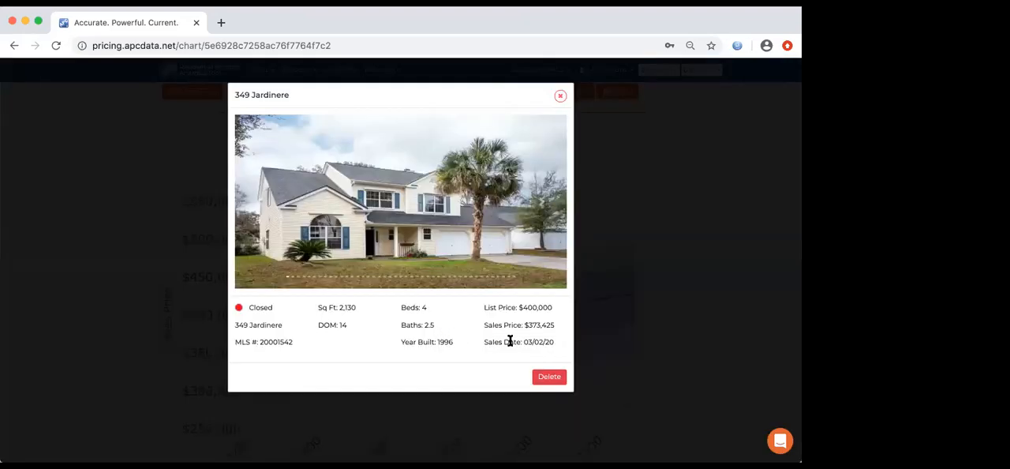
pyautogui.click(540, 378)
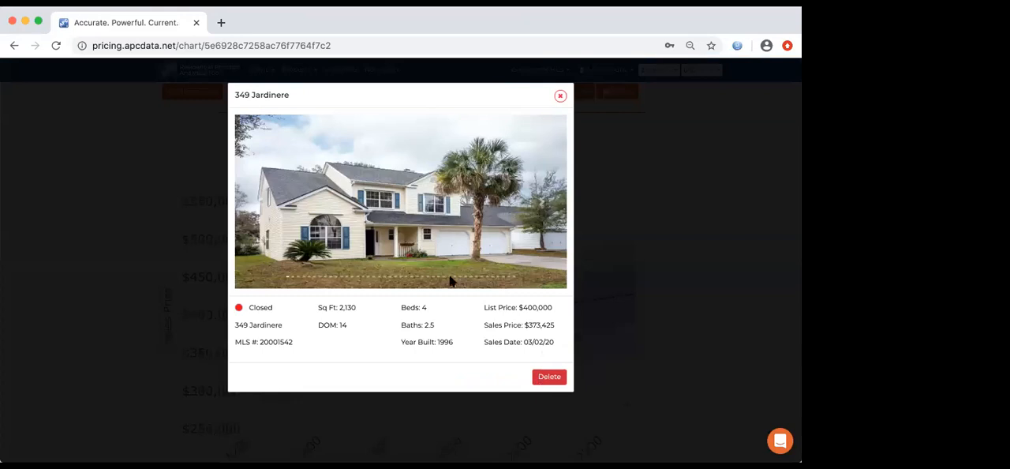
pyautogui.click(374, 284)
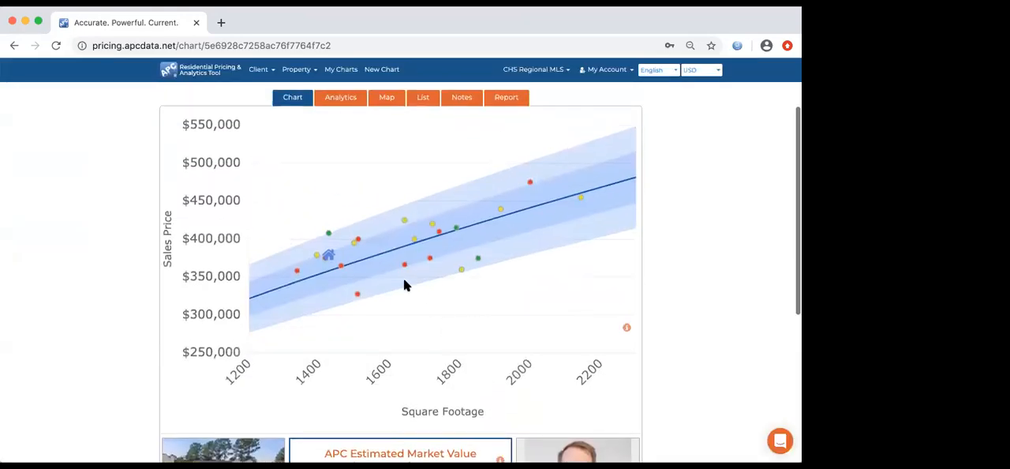
pyautogui.scroll(1, 485, 312)
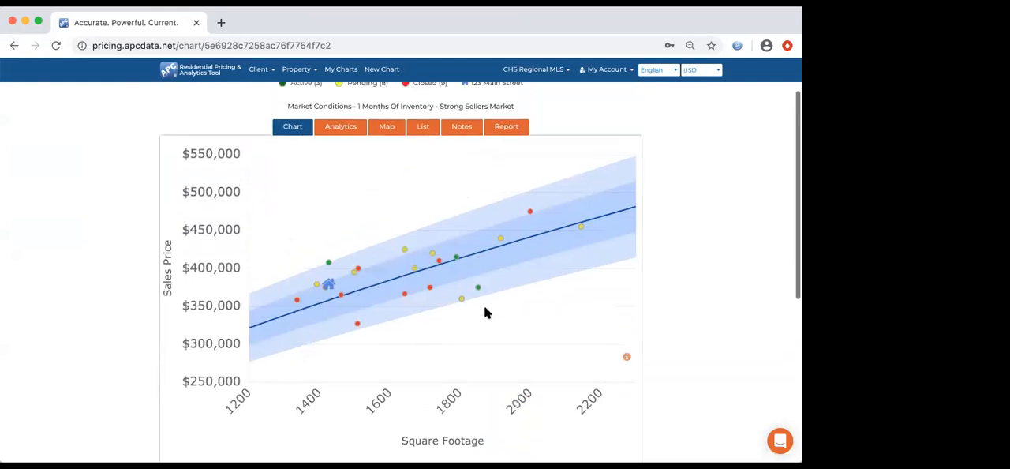
pyautogui.scroll(2, 524, 315)
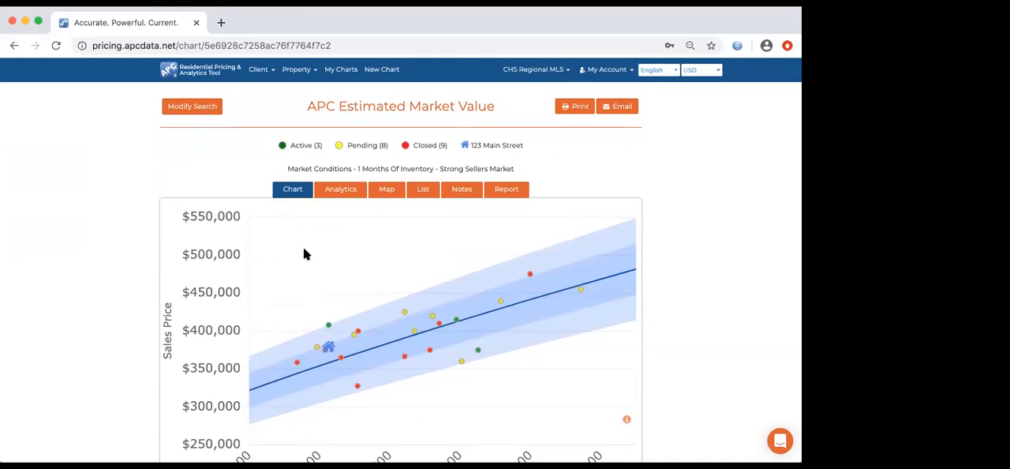
# - Open the saved 123 Downtown chart and review its price curve, market conditions and subject property analytics
pyautogui.click(342, 71)
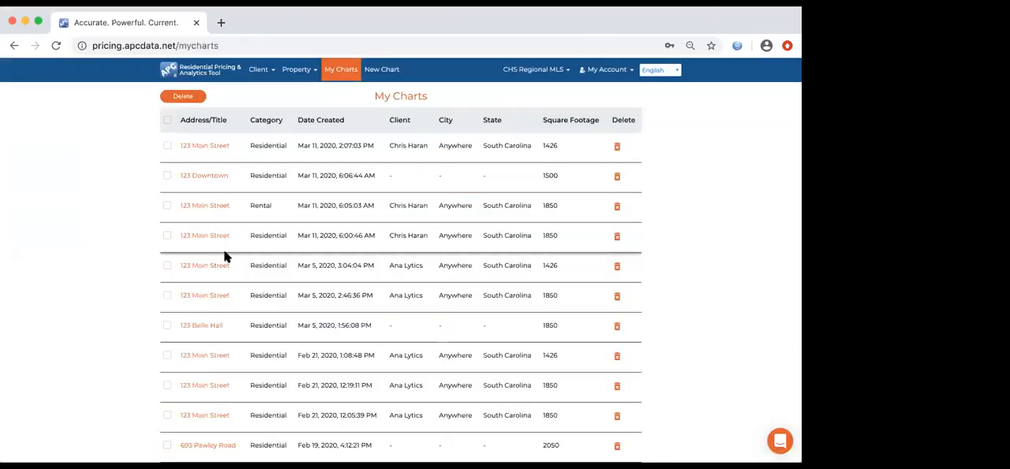
pyautogui.click(220, 178)
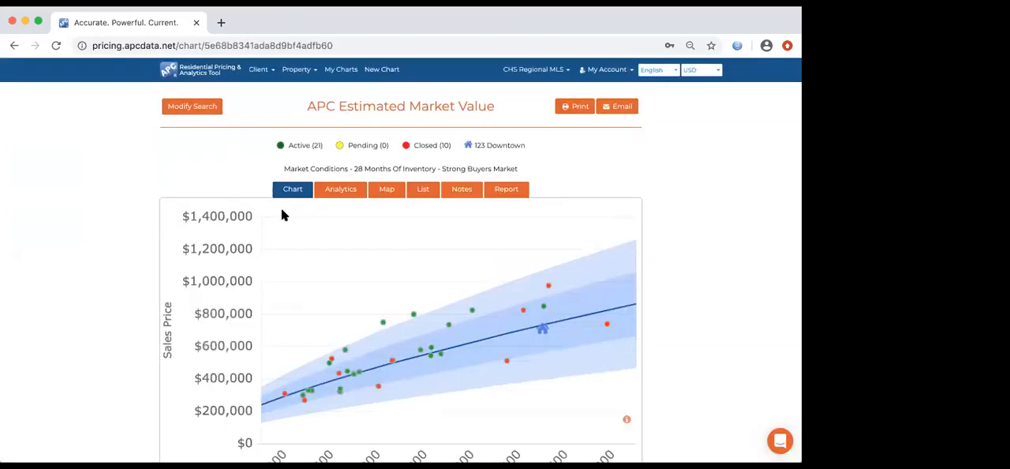
pyautogui.scroll(-1, 281, 208)
pyautogui.scroll(-1, 281, 208)
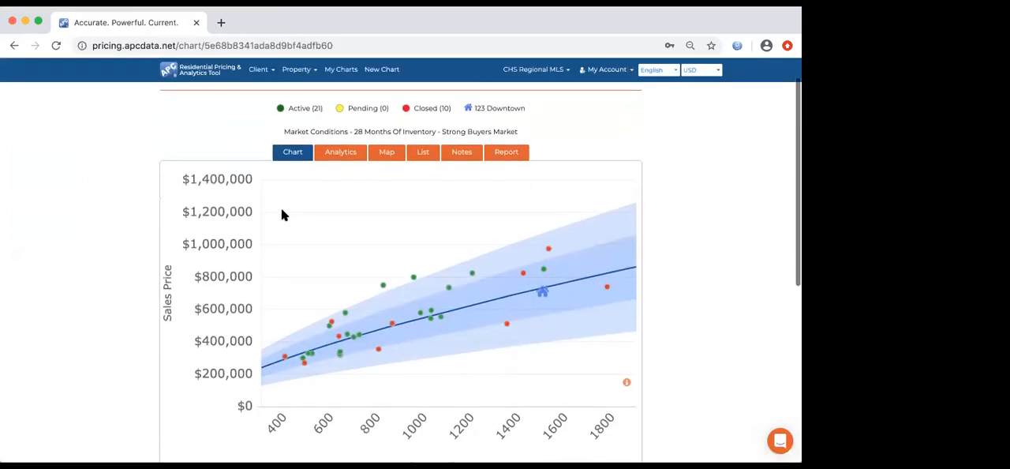
pyautogui.scroll(-1, 308, 205)
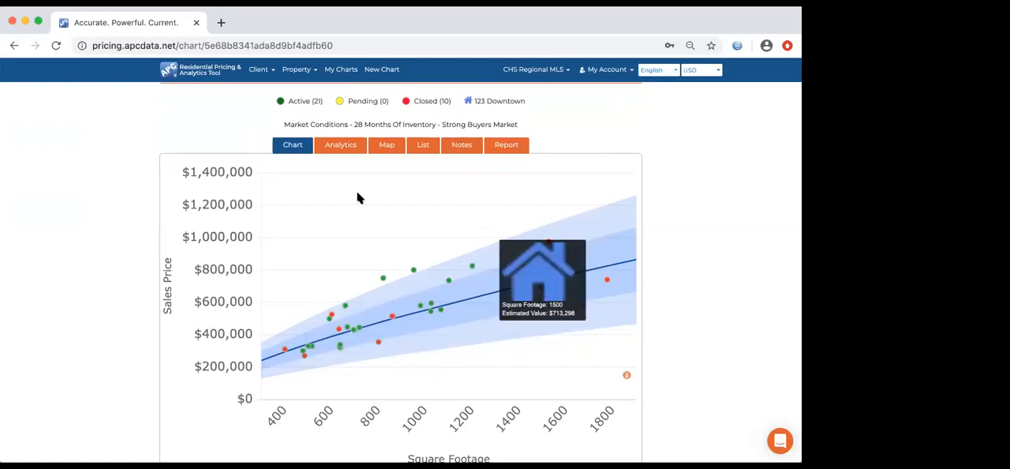
pyautogui.click(345, 147)
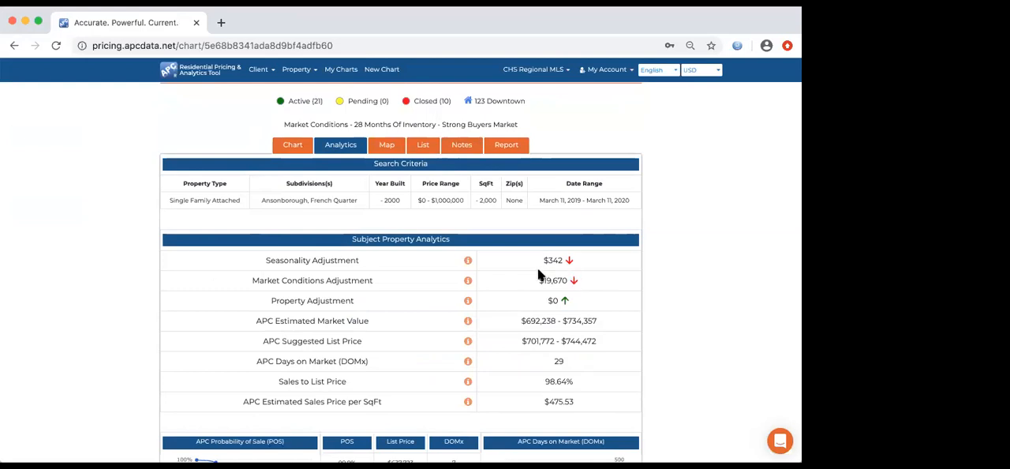
pyautogui.click(298, 149)
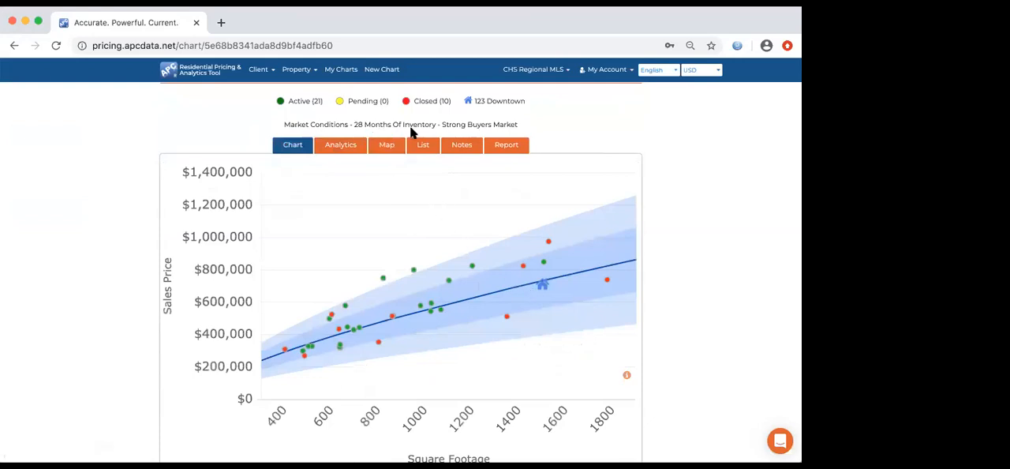
# - Open the saved 1,850 sq ft rental chart and examine the subject property's position and estimated rental value
pyautogui.click(338, 77)
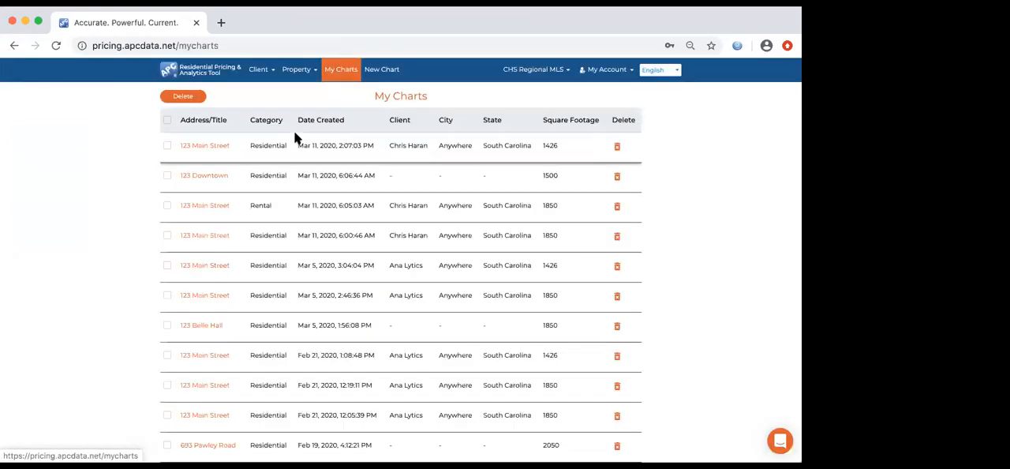
pyautogui.click(222, 210)
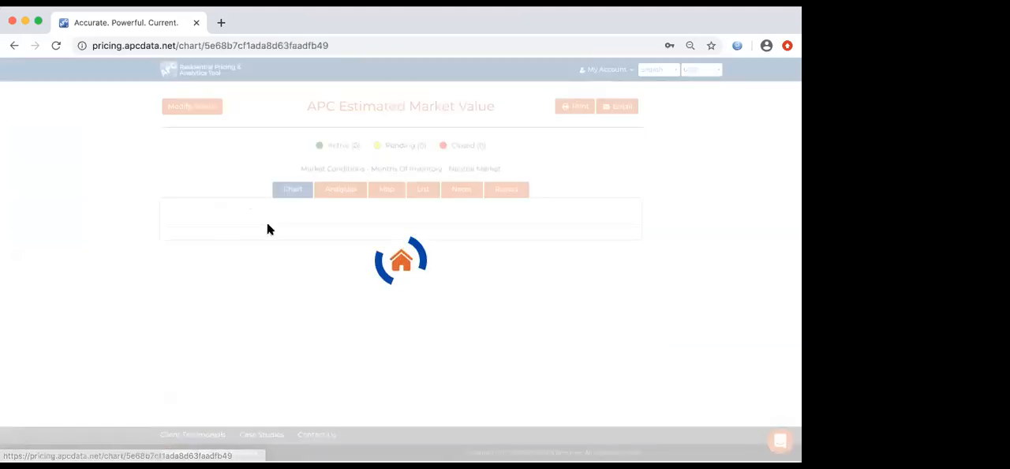
pyautogui.scroll(-2, 286, 240)
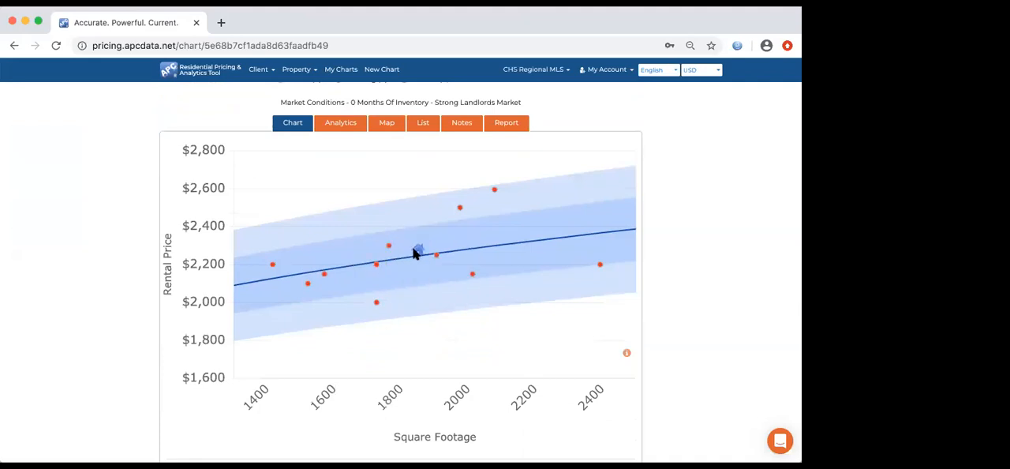
pyautogui.moveTo(417, 251)
pyautogui.scroll(1, 439, 338)
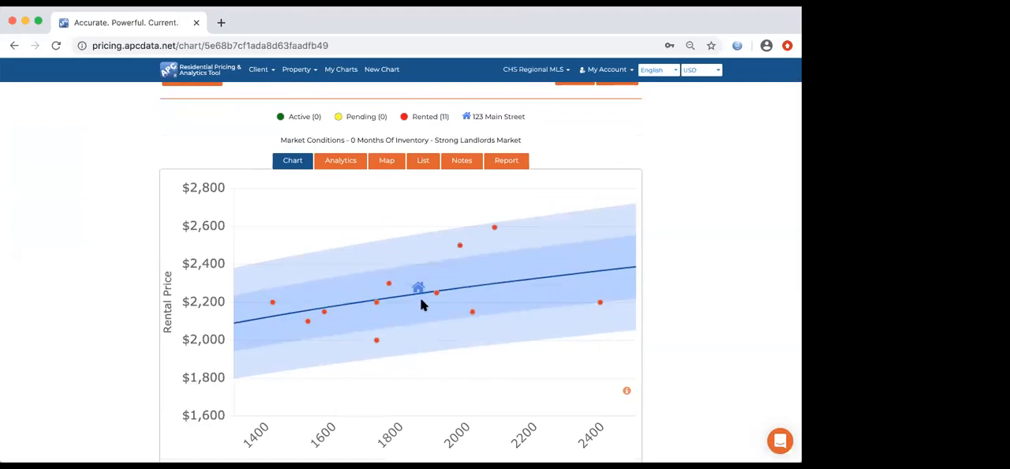
pyautogui.moveTo(419, 290)
pyautogui.scroll(-3, 467, 316)
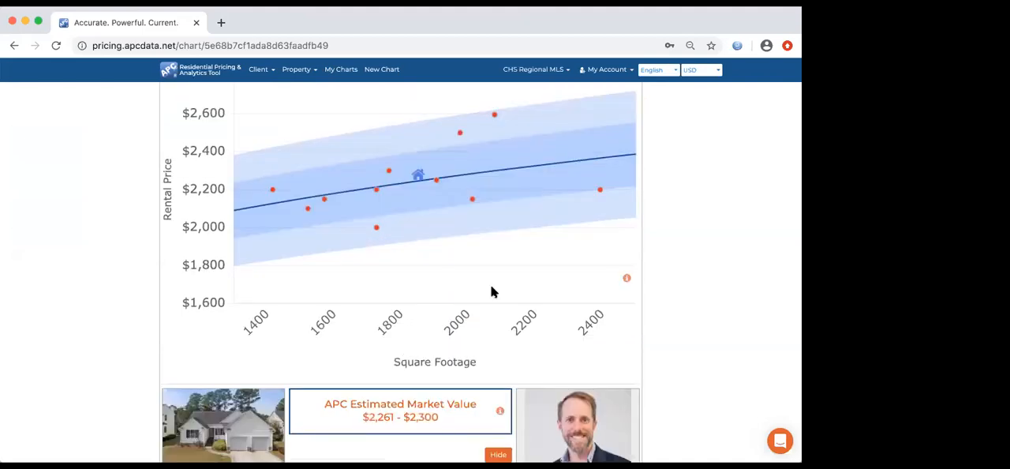
# - Check the rental market conditions and compare the smallest and largest rented comparables on the chart
pyautogui.scroll(3, 490, 292)
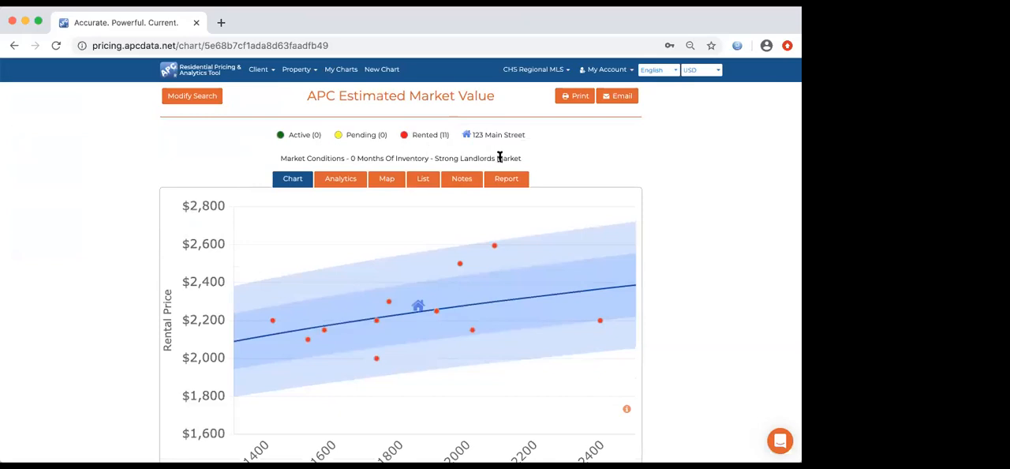
pyautogui.scroll(-1, 354, 276)
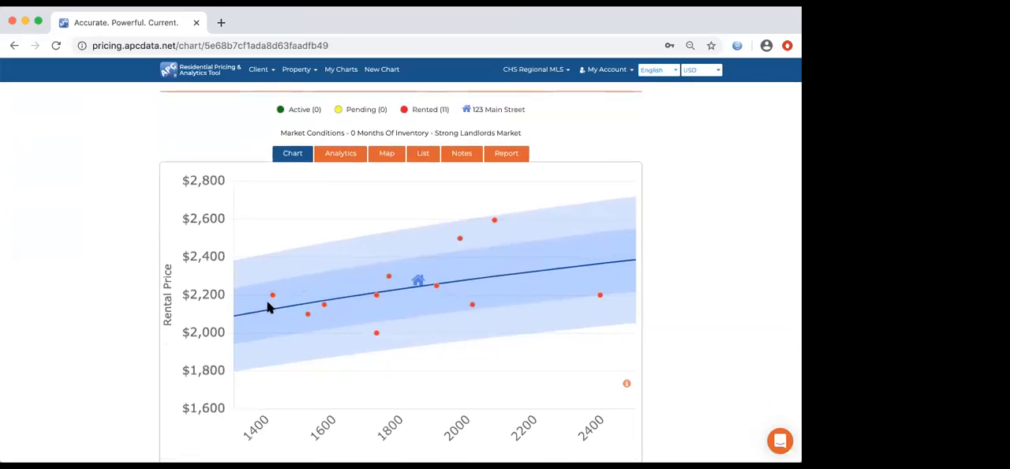
pyautogui.moveTo(273, 297)
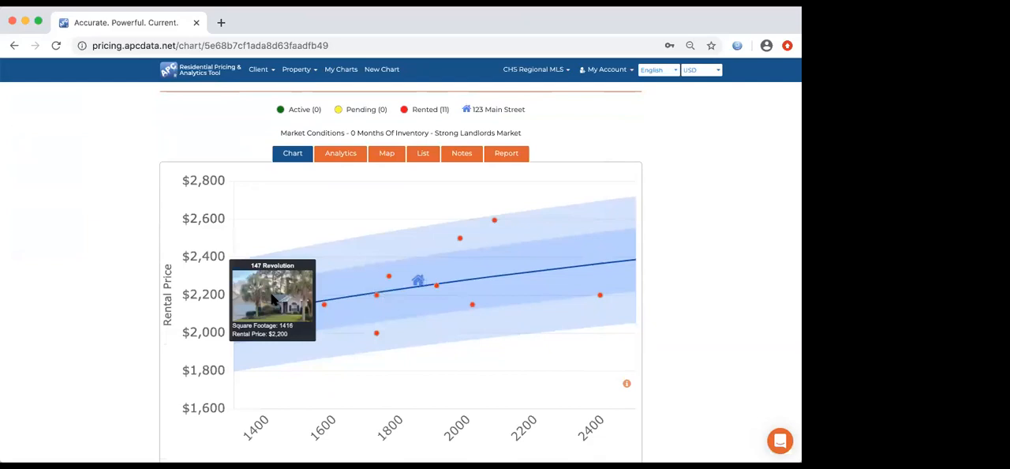
pyautogui.moveTo(599, 296)
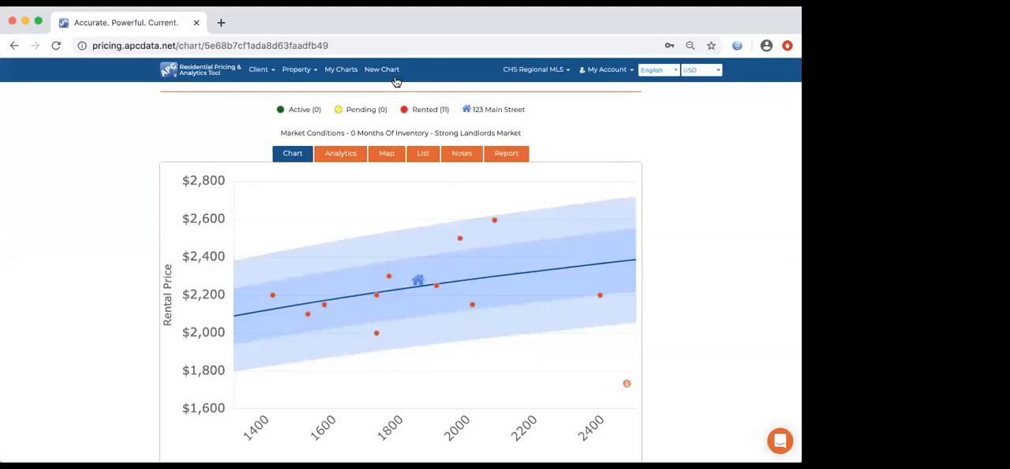
# - Return to the list of saved charts and view the available client options
pyautogui.click(347, 72)
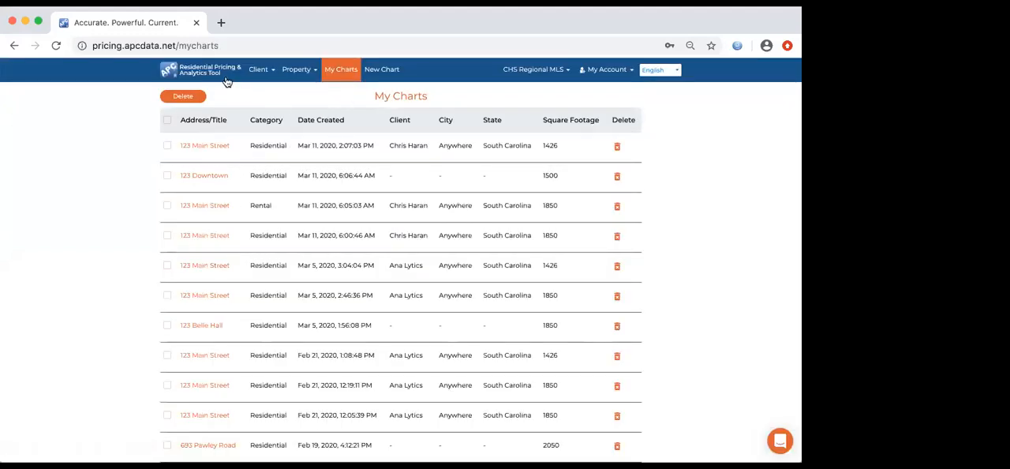
pyautogui.click(269, 73)
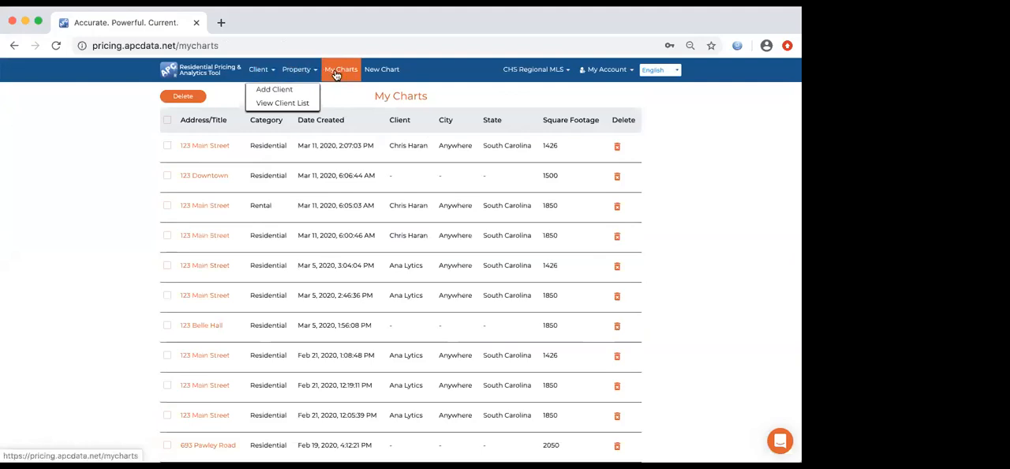
# - Dismiss the client options and review which MLS regions are available for the account
pyautogui.click(480, 68)
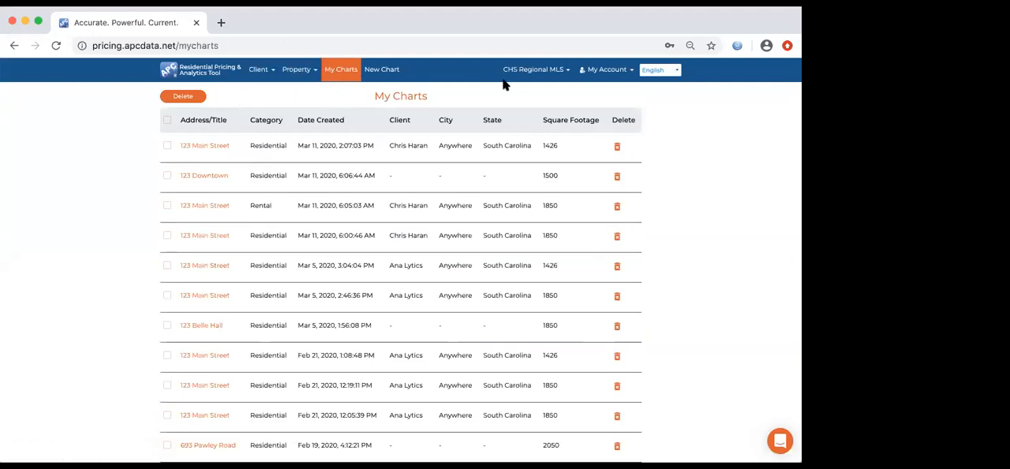
pyautogui.click(572, 76)
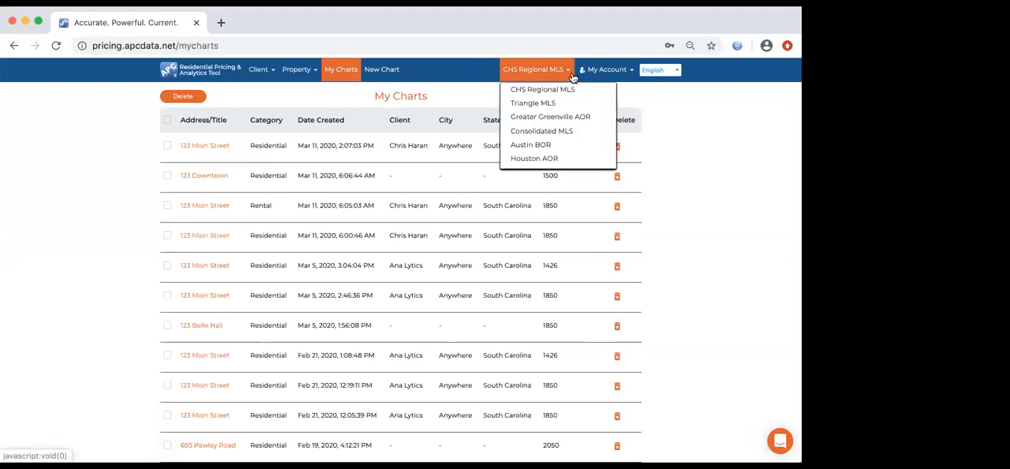
pyautogui.click(452, 70)
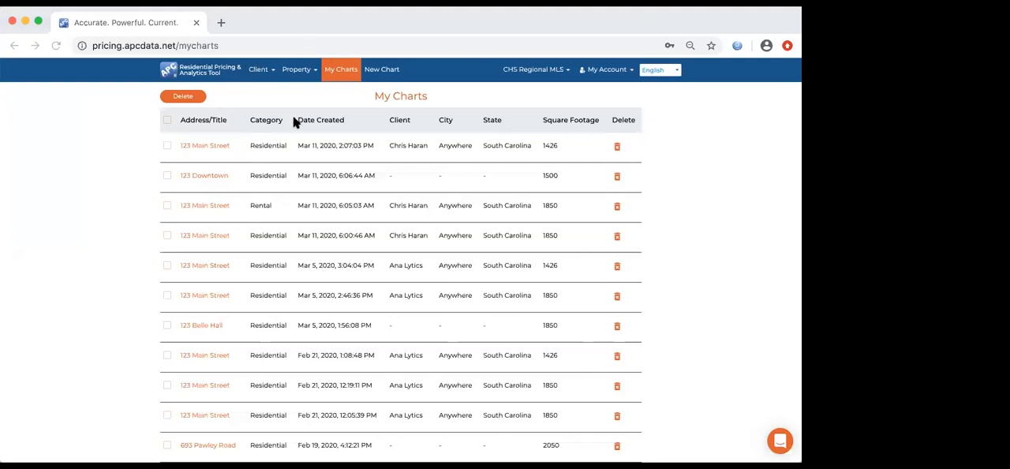
# - Visit the home page, then open the newest 1,426 sq ft residential chart from the saved charts and view its price curve
pyautogui.click(214, 76)
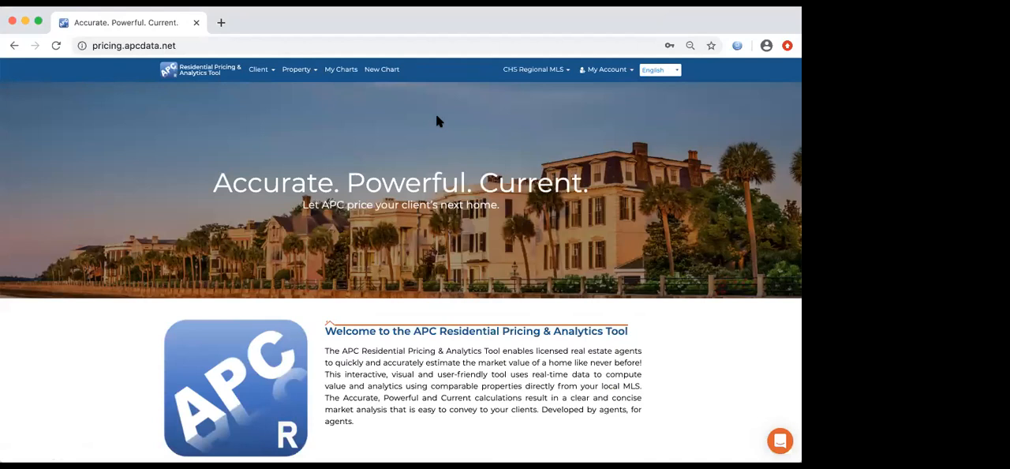
pyautogui.click(341, 70)
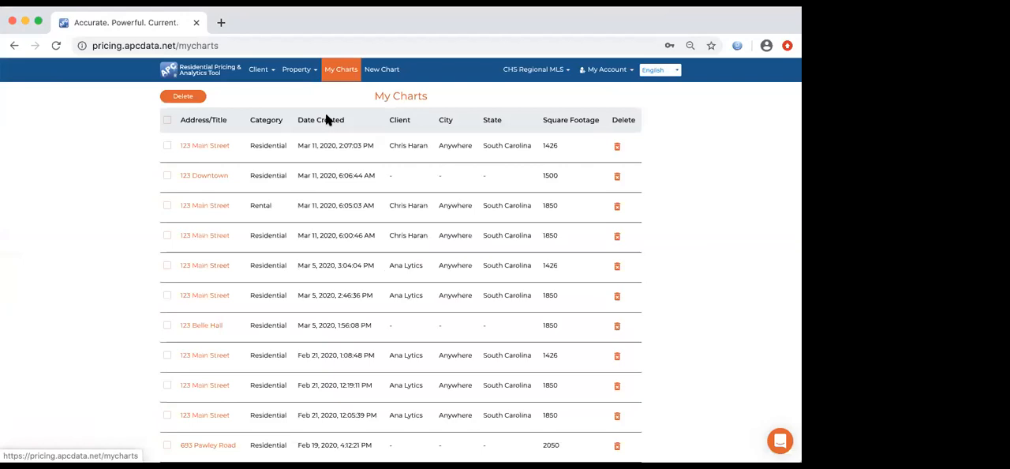
pyautogui.click(213, 149)
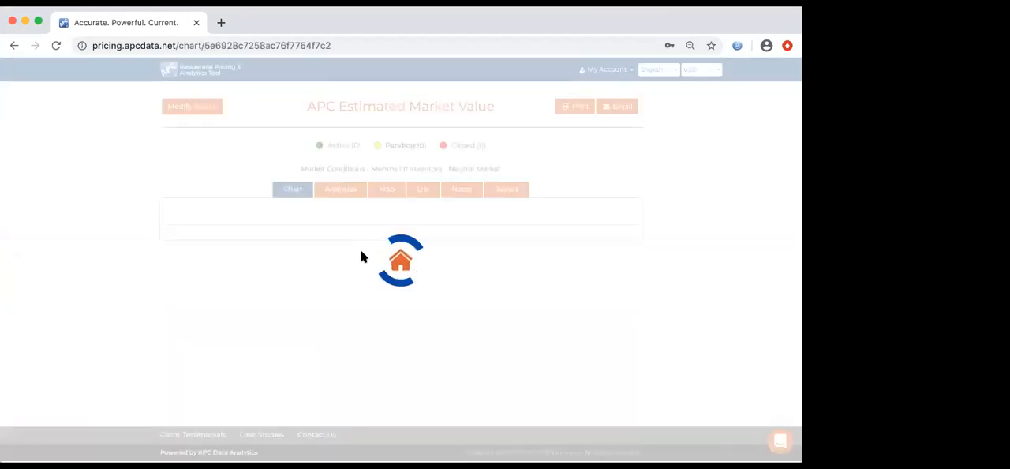
pyautogui.scroll(-1, 362, 256)
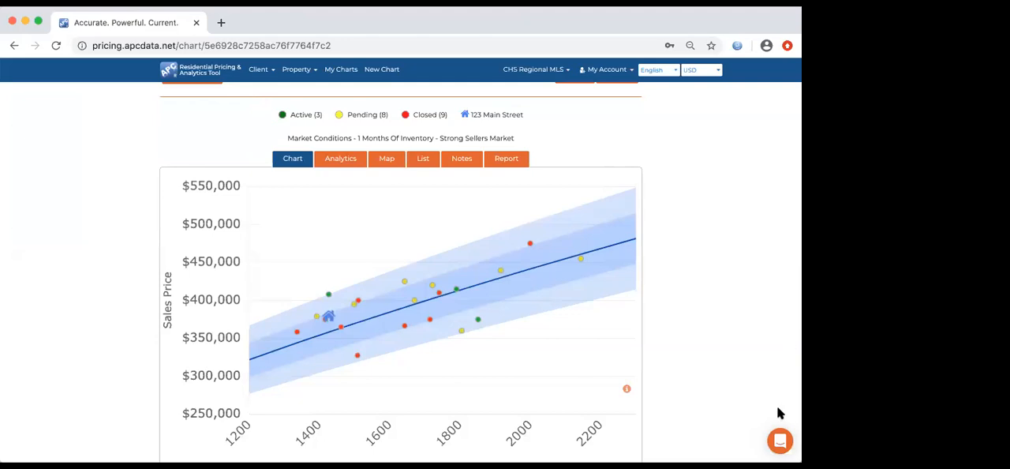
# - View the support messenger's conversation and article search options, then close it and return to the chart's header
pyautogui.click(780, 447)
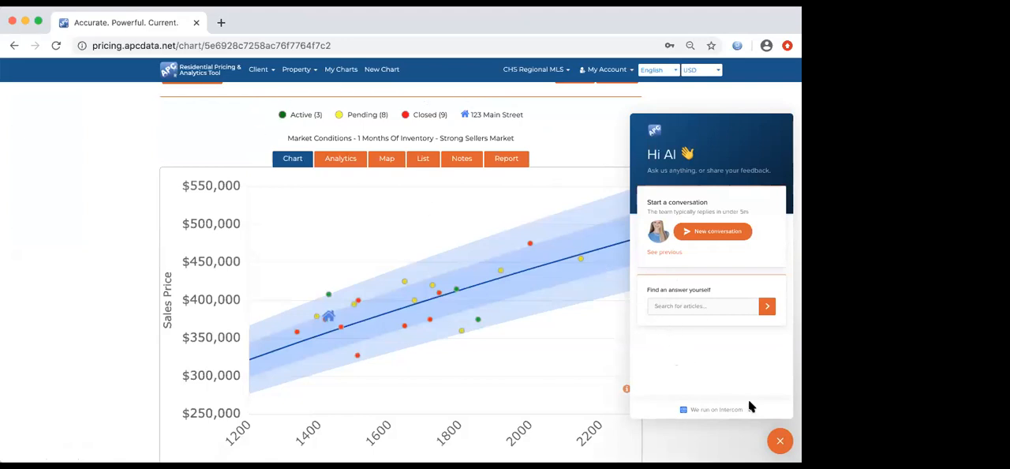
pyautogui.click(778, 440)
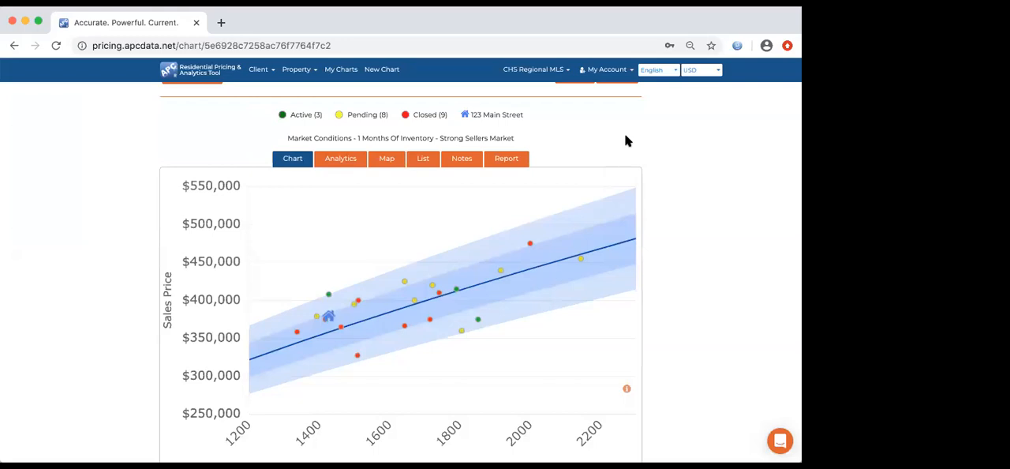
pyautogui.scroll(1, 624, 136)
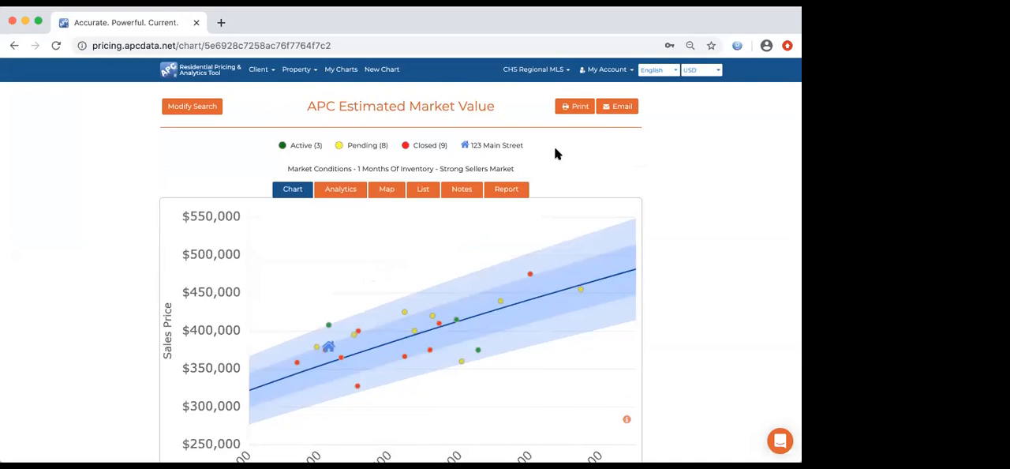